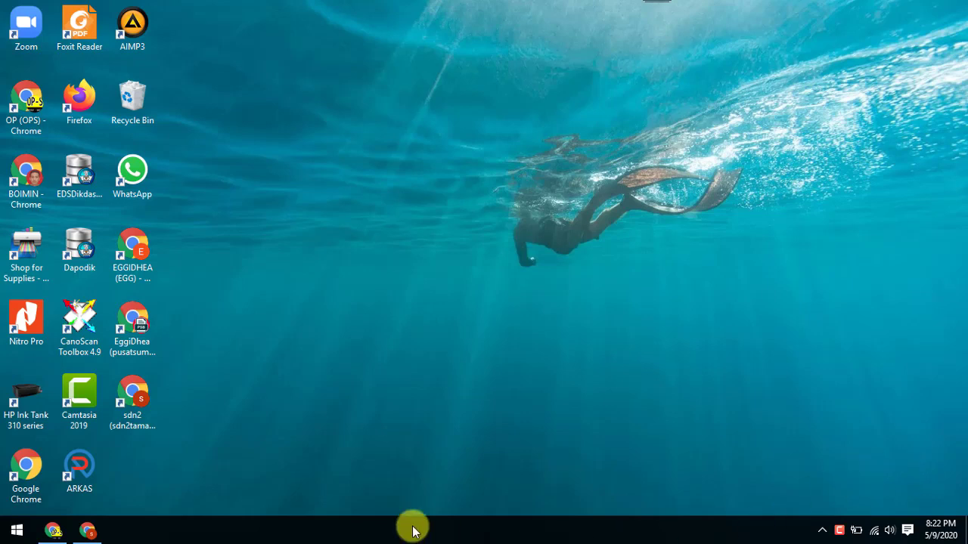
Switch to the browser window with the aplikasi blogger dashboard and open that blog's Tema page
click(55, 531)
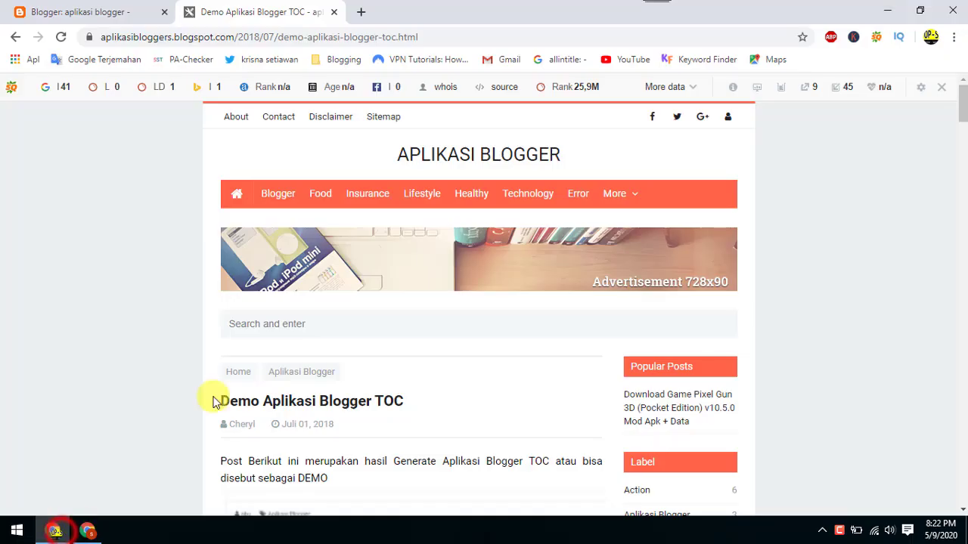
click(85, 23)
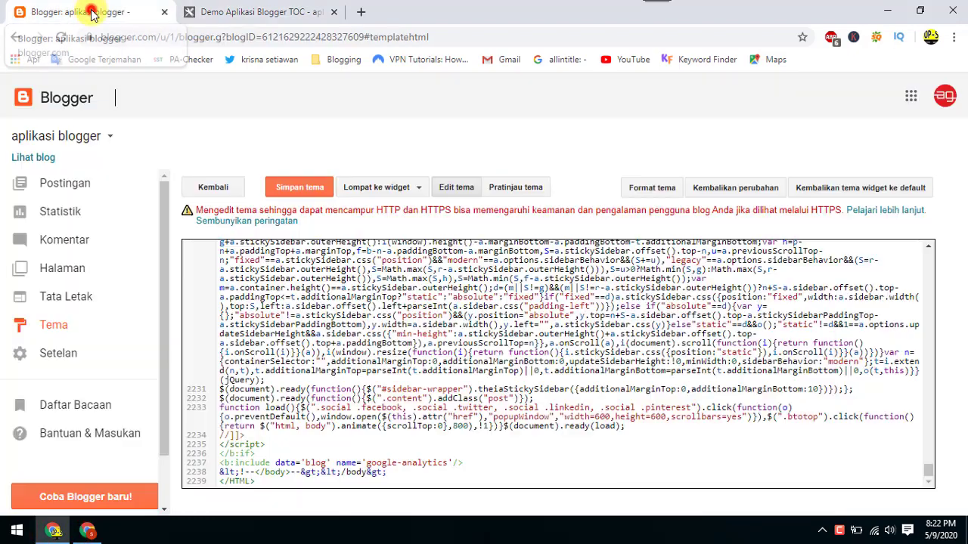
click(55, 333)
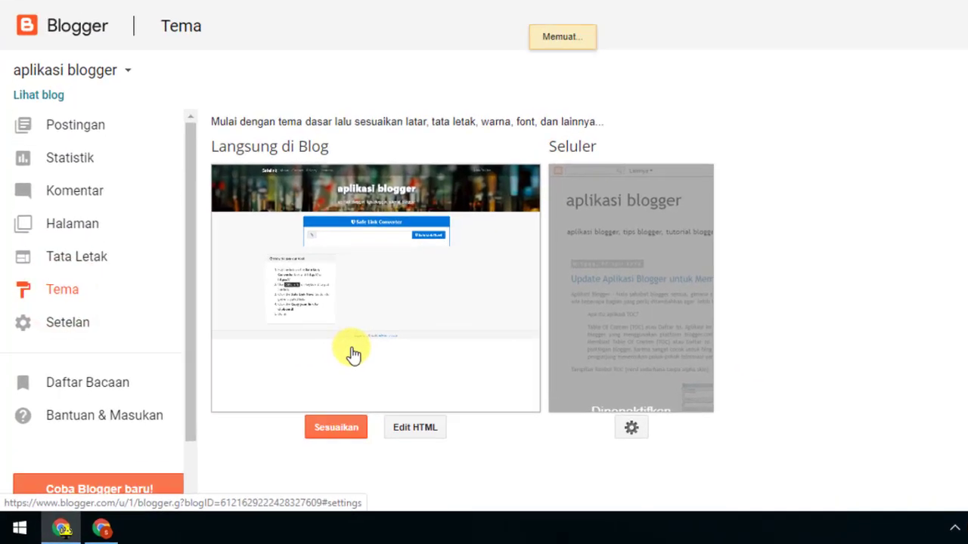
click(58, 291)
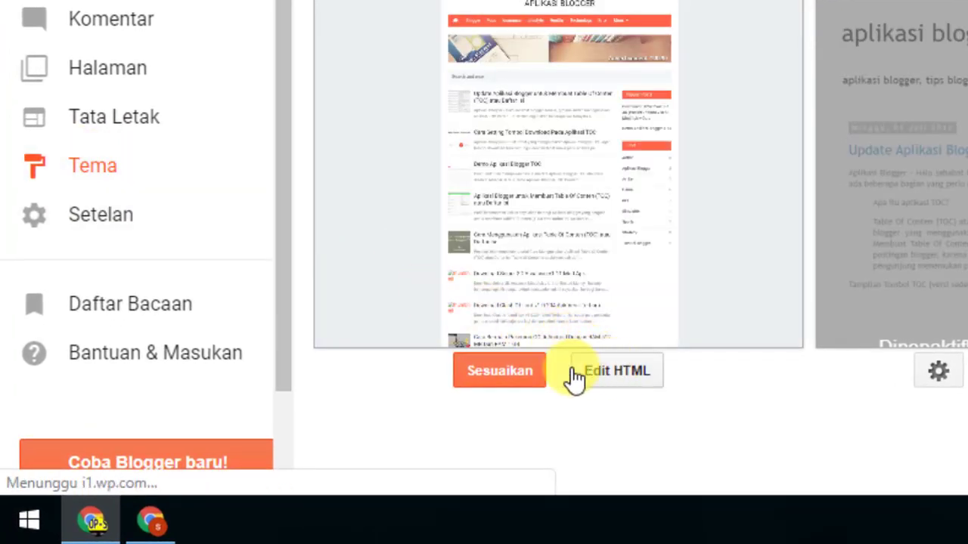
Switch to the SD NEGERI 2 TAMANAGUNG blog and examine the Main Menu gadget in its Tata Letak page
click(150, 522)
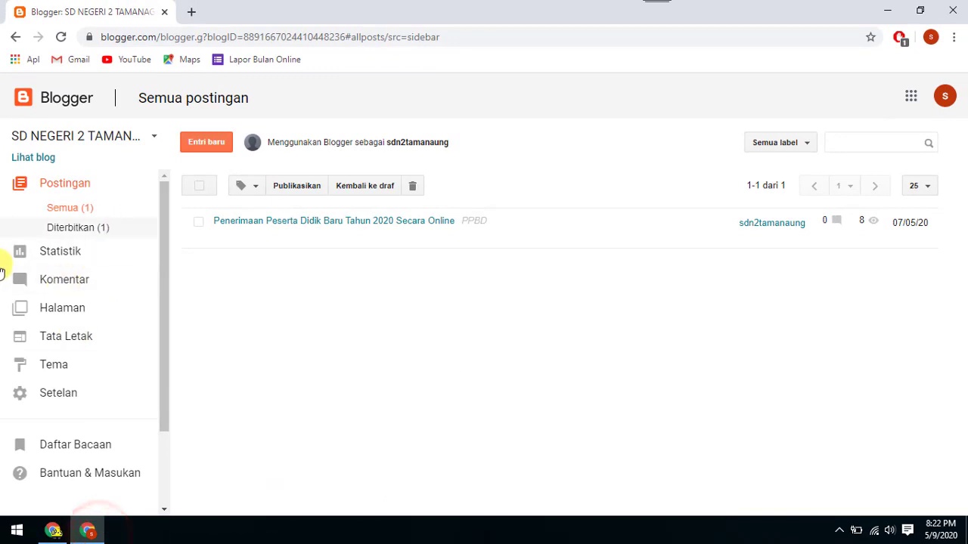
click(71, 336)
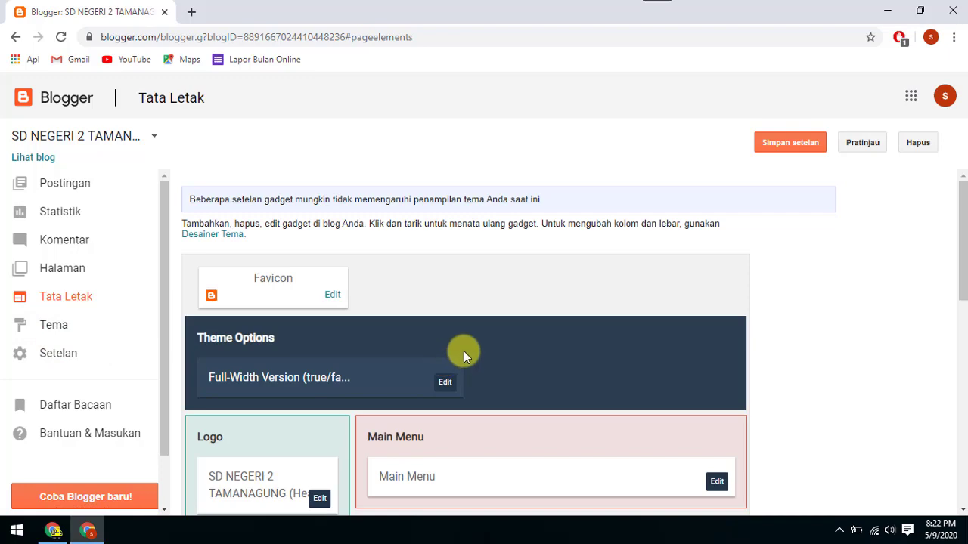
scroll(464, 351, down, 1)
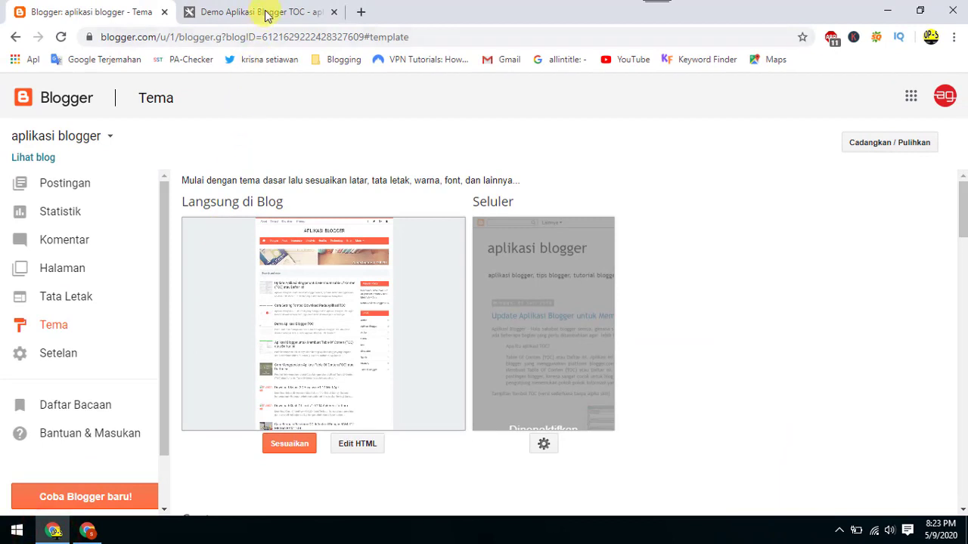
Check the navigation menu on the demo post, return to the aplikasi blogger dashboard and open its theme's HTML for editing
click(262, 12)
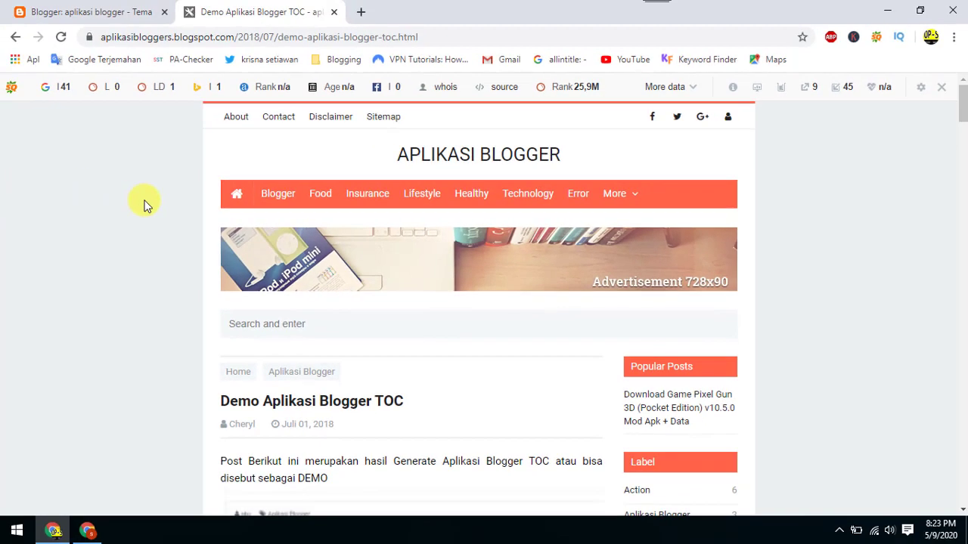
click(98, 13)
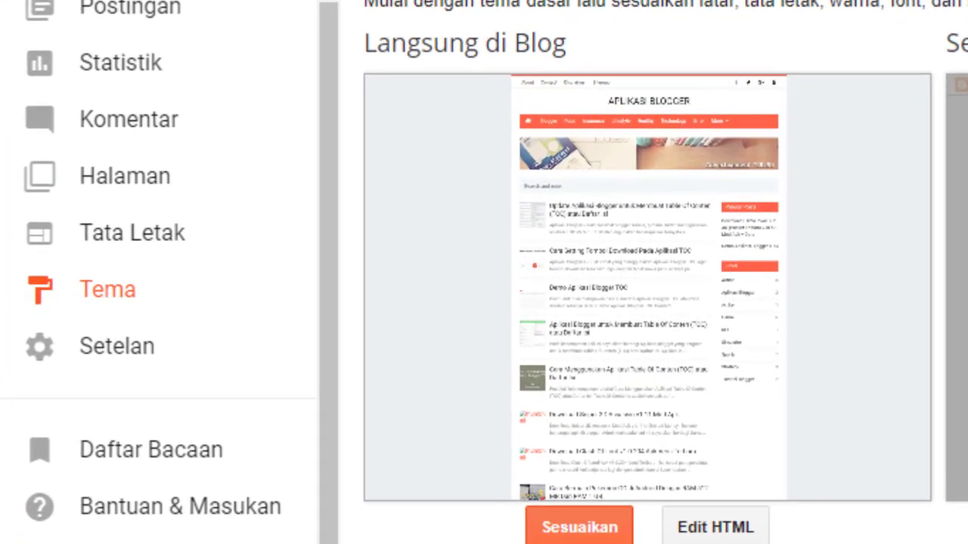
click(124, 289)
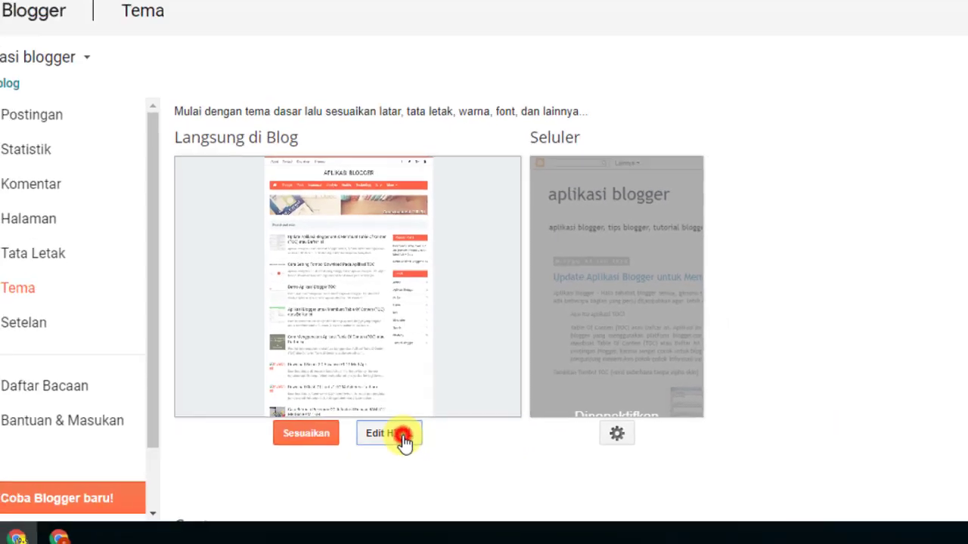
click(516, 412)
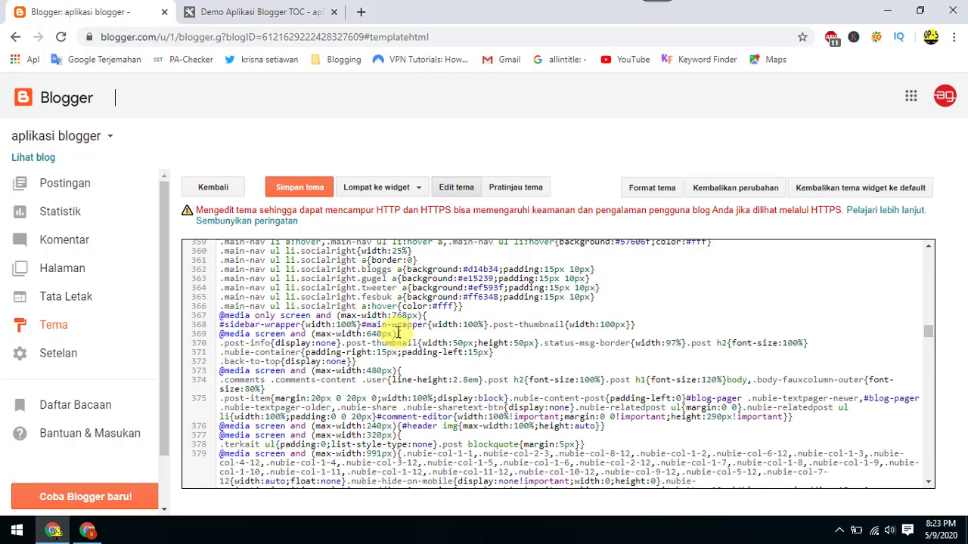
Search the theme code for "insurance" to locate the navigation menu items
click(397, 333)
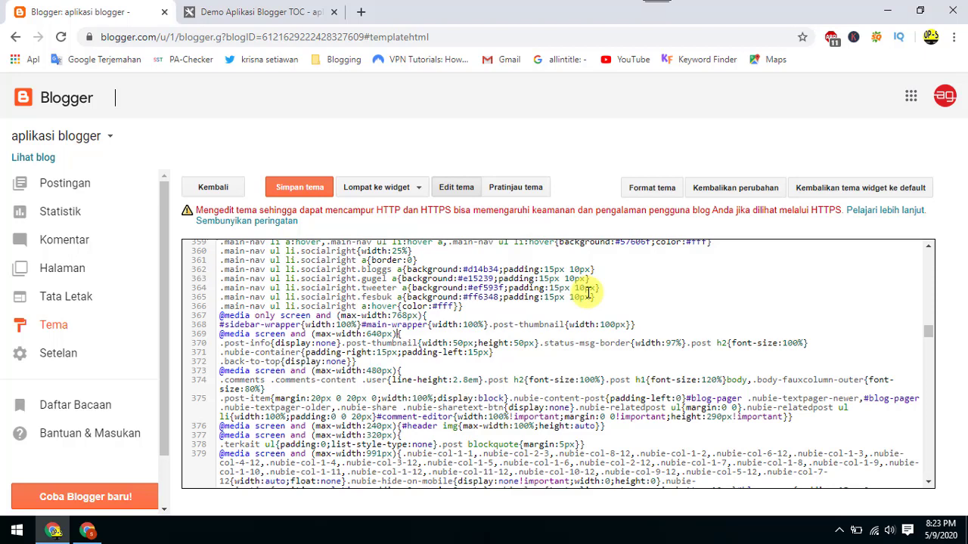
click(237, 16)
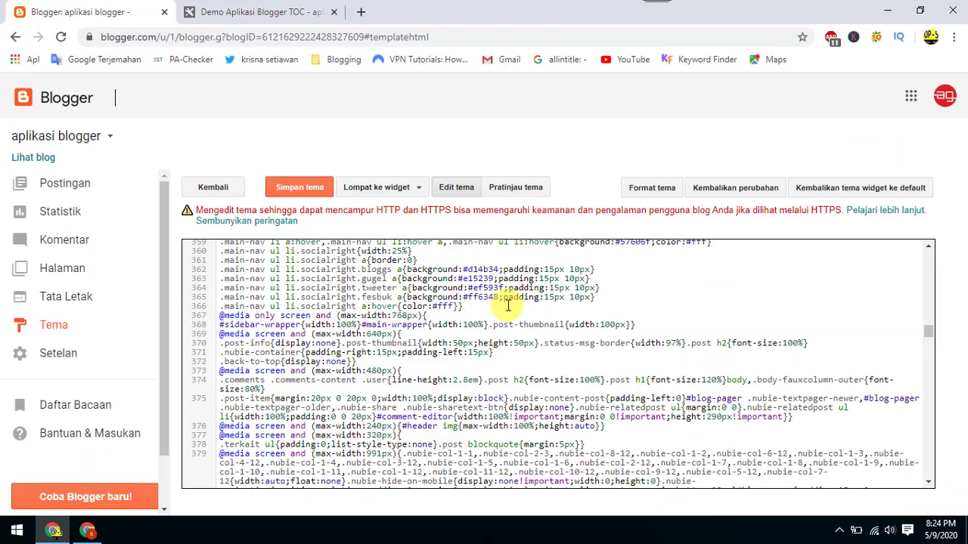
key(ctrl+f)
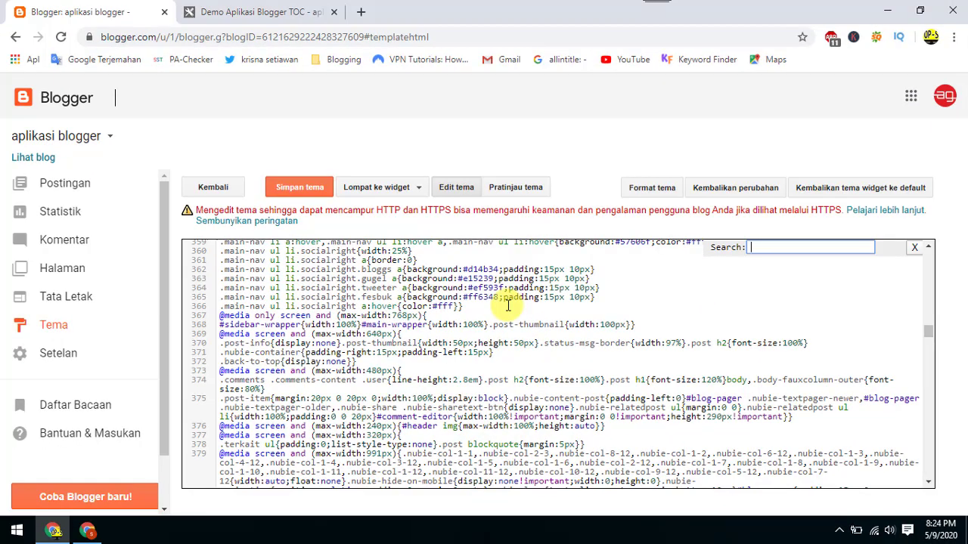
click(263, 13)
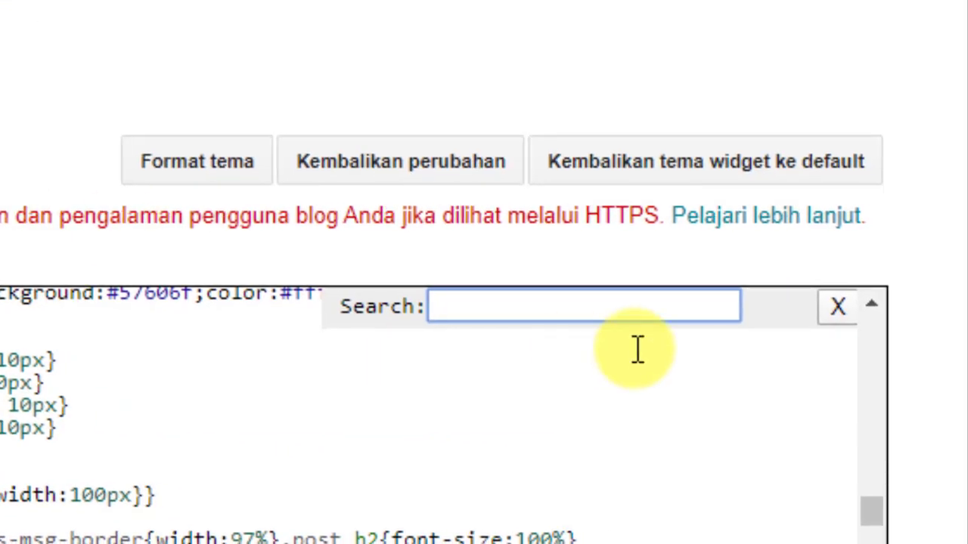
text(insurance)
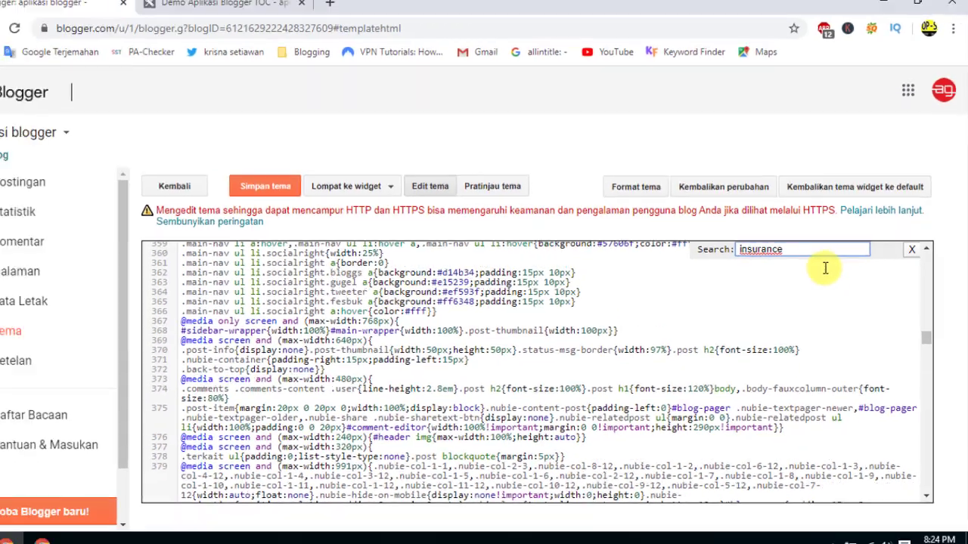
key(Return)
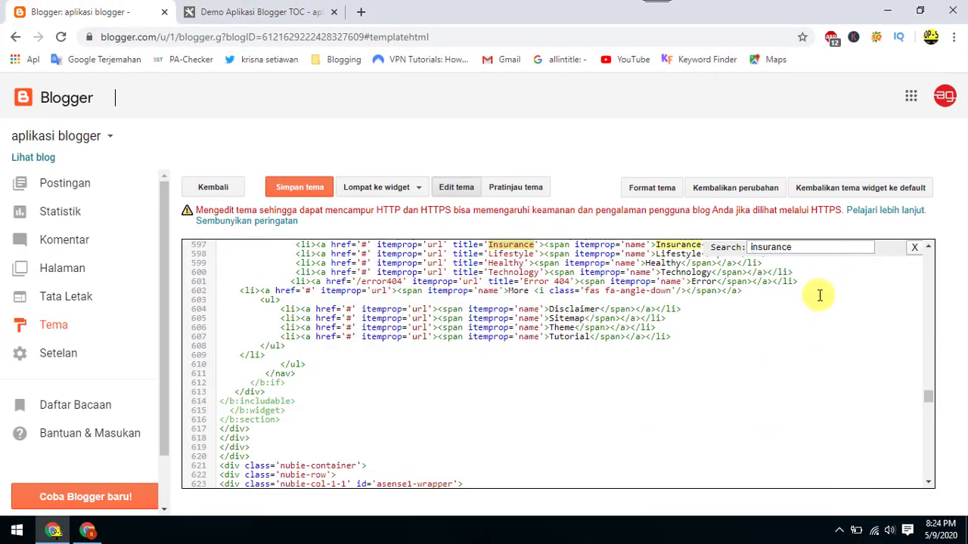
scroll(796, 359, up, 1)
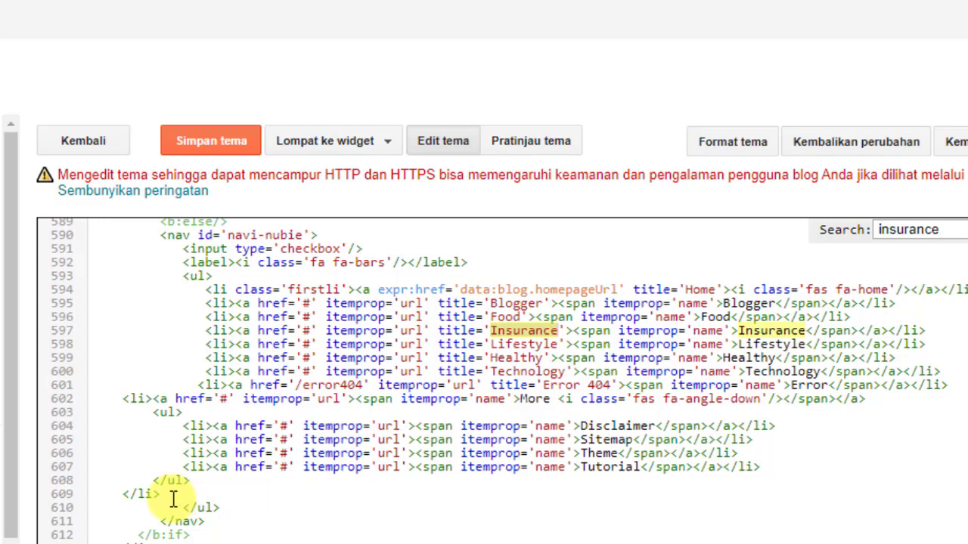
Delete the menu items from Food through the whole More submenu inside the navigation list
click(189, 276)
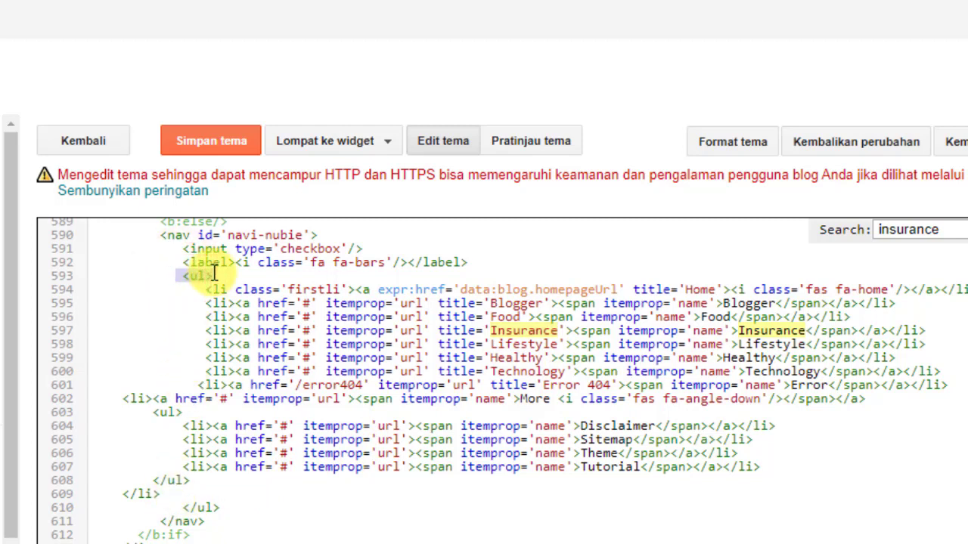
click(67, 276)
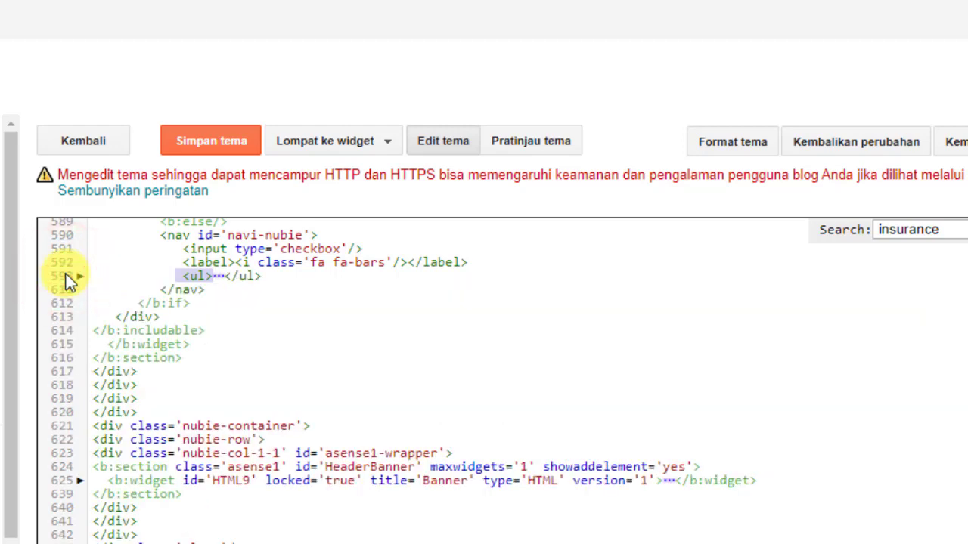
click(66, 277)
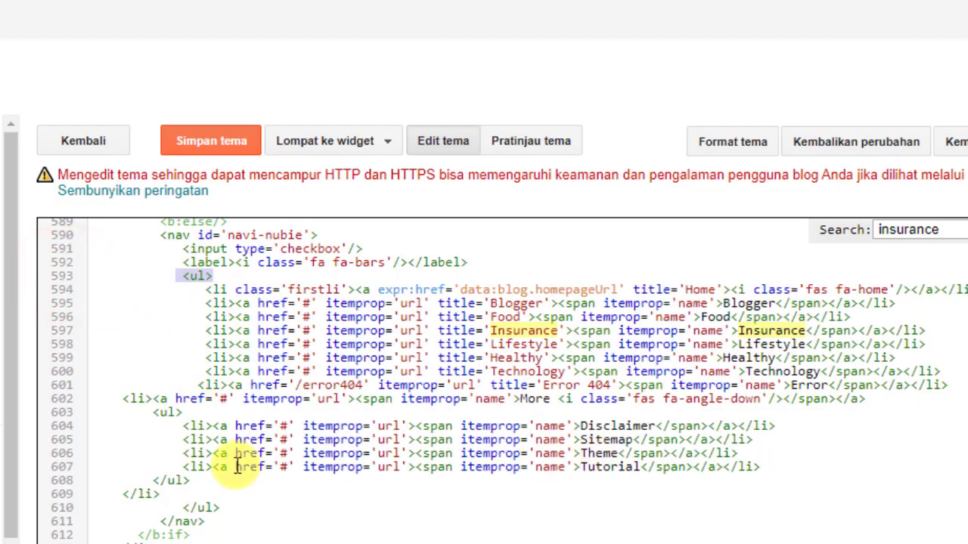
drag(159, 493, 149, 317)
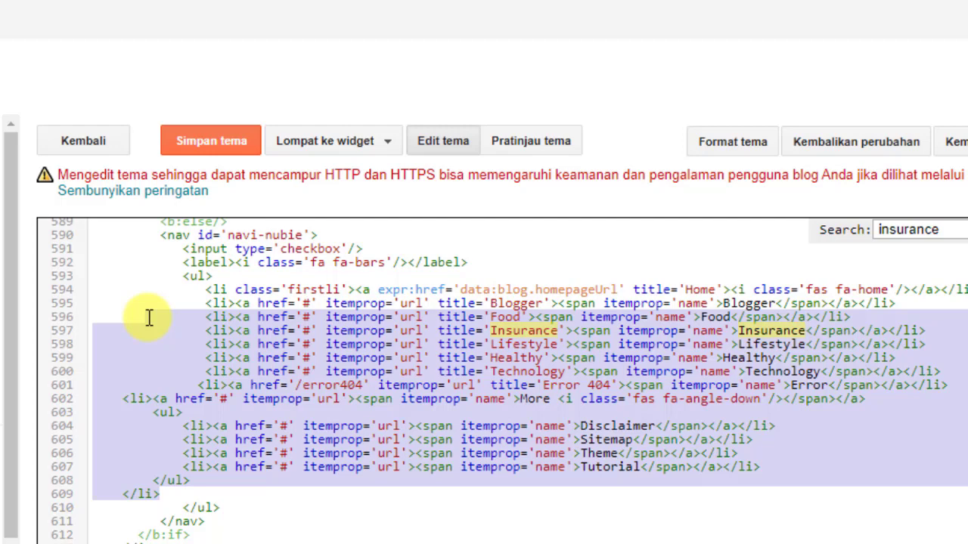
key(Delete)
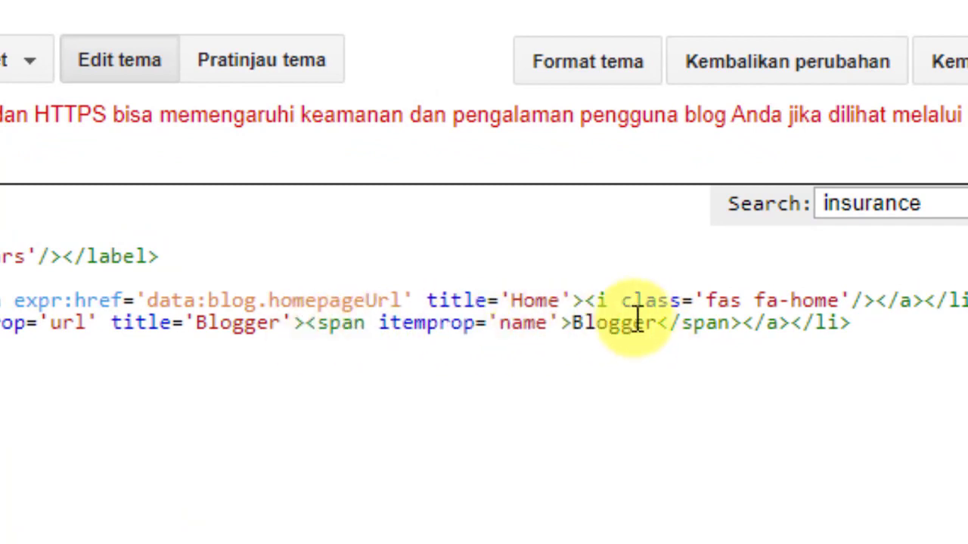
Change both the label and the title attribute of the Blogger menu item to "Aplikasi Blogger"
click(654, 304)
drag(576, 310, 572, 317)
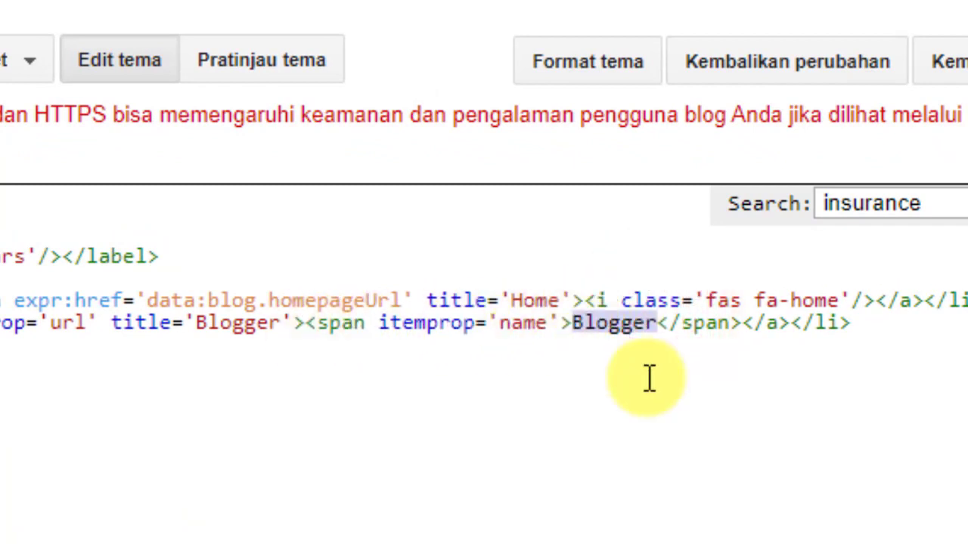
text(Aplikasi Blogger)
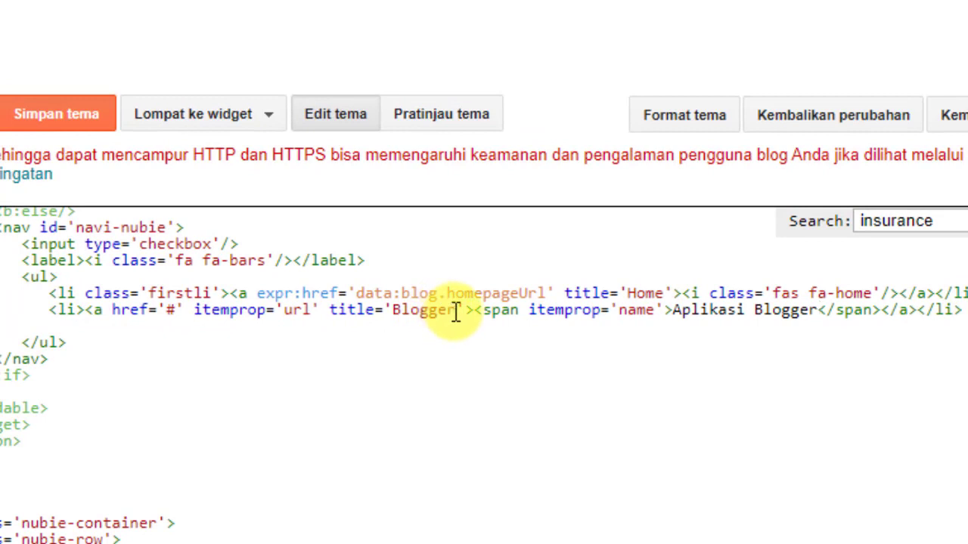
drag(457, 311, 393, 312)
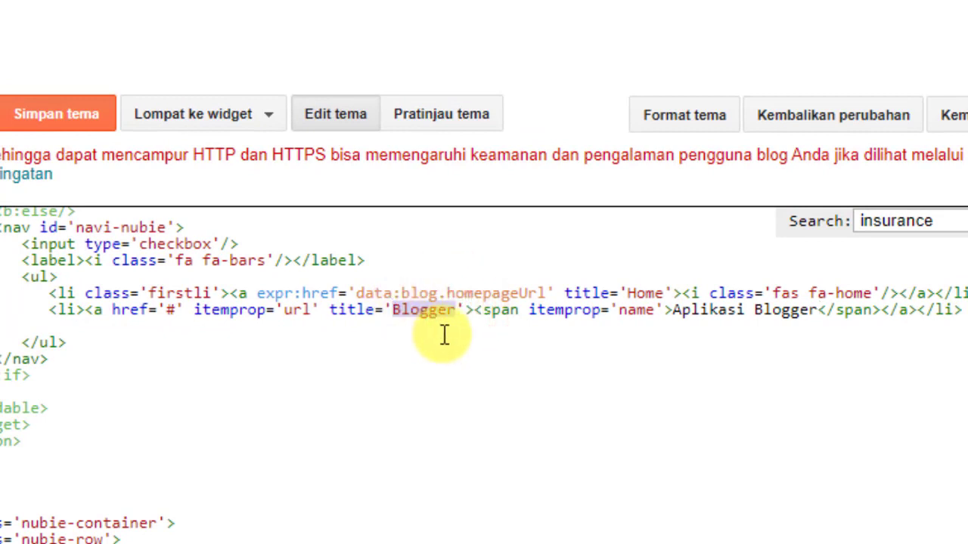
text(Al)
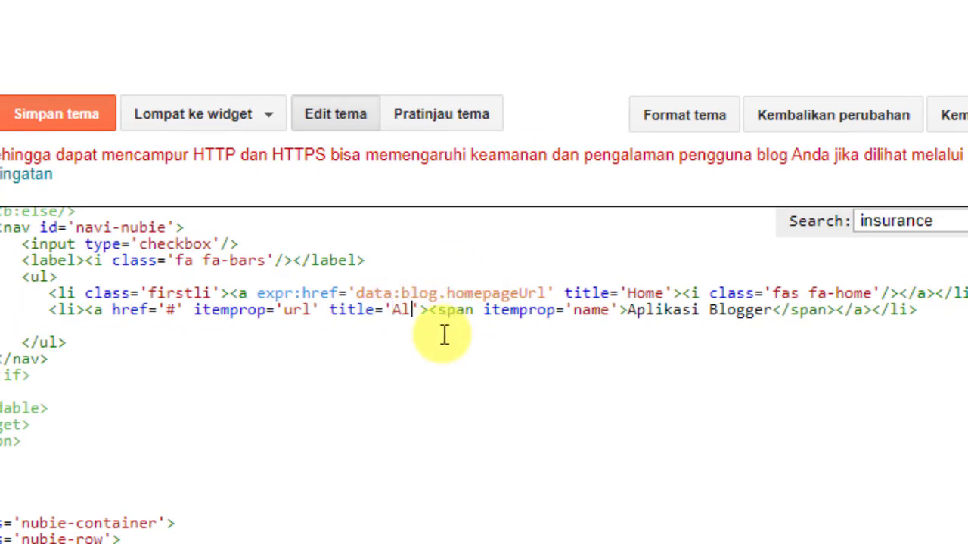
key(BackSpace)
text(plikasi )
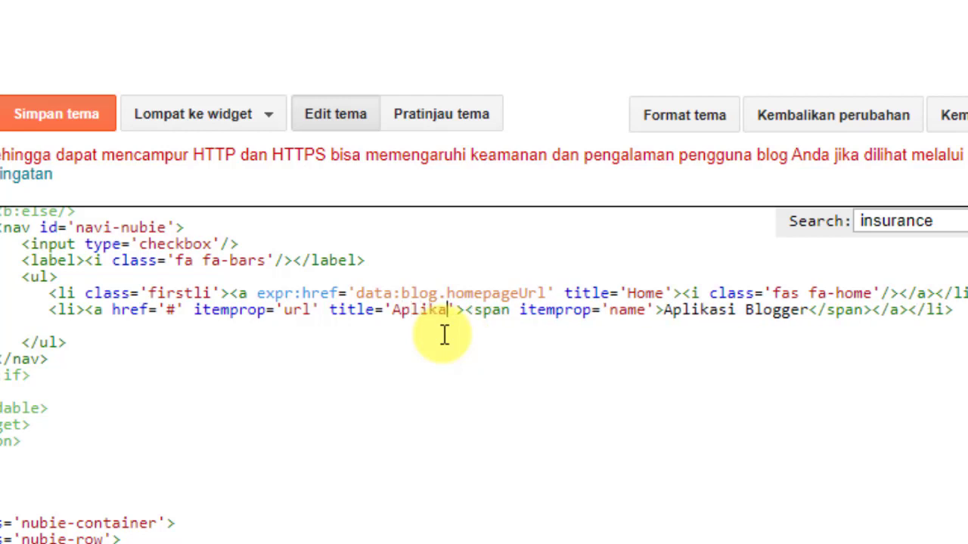
text(Blogger)
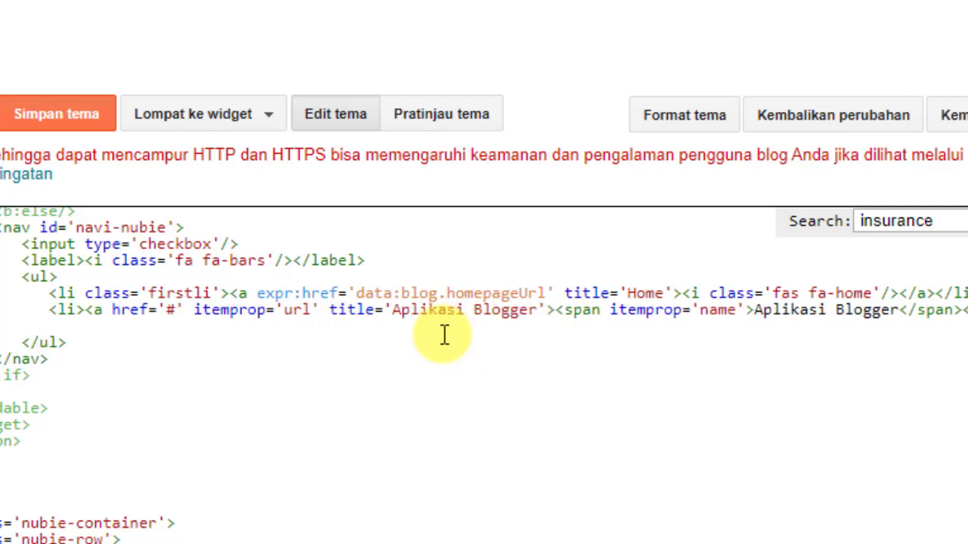
Duplicate the complete Aplikasi Blogger list item onto a new line directly below it
drag(960, 311, 43, 309)
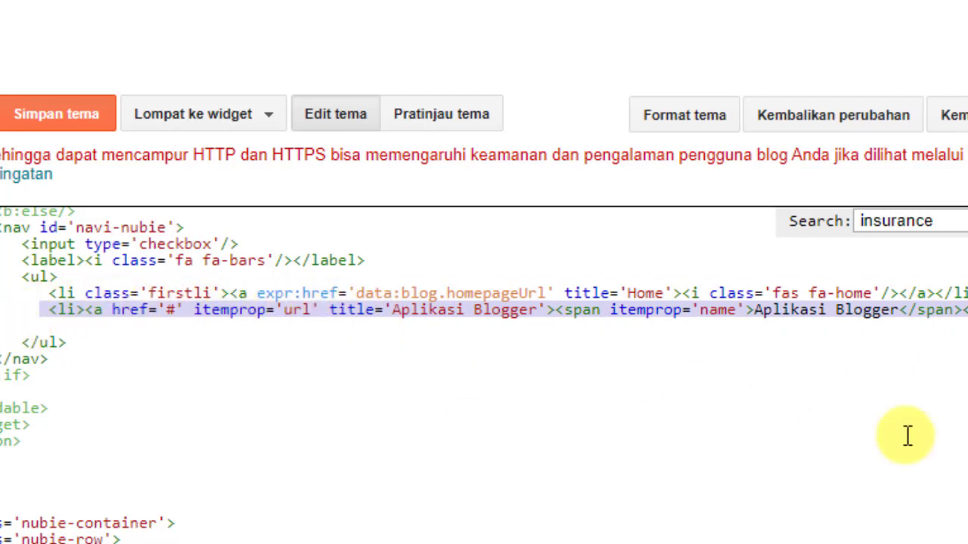
key(End)
key(Return)
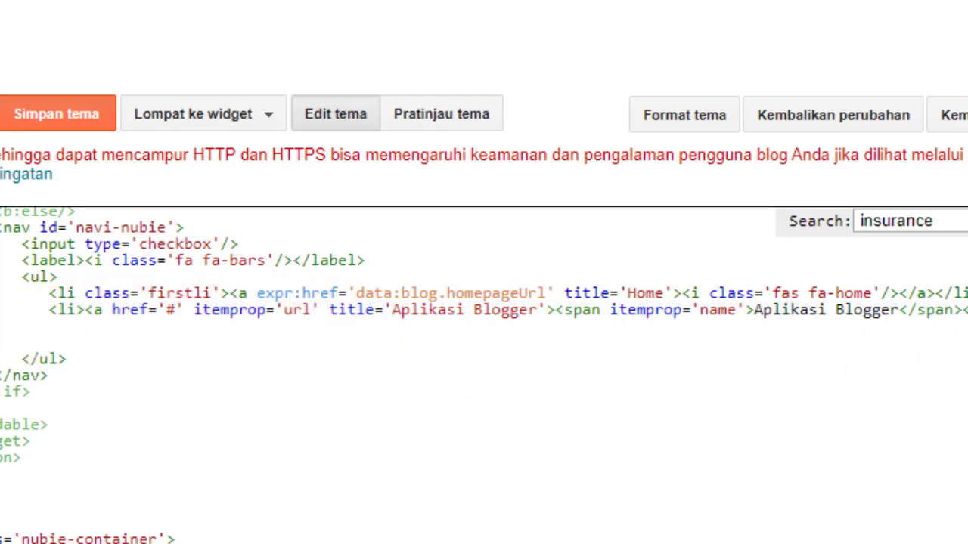
text(<li><a href='#' itemprop='url' title='Aplikasi Blogger'><span itemprop='name'>Aplikasi Blogger</span></a></li>)
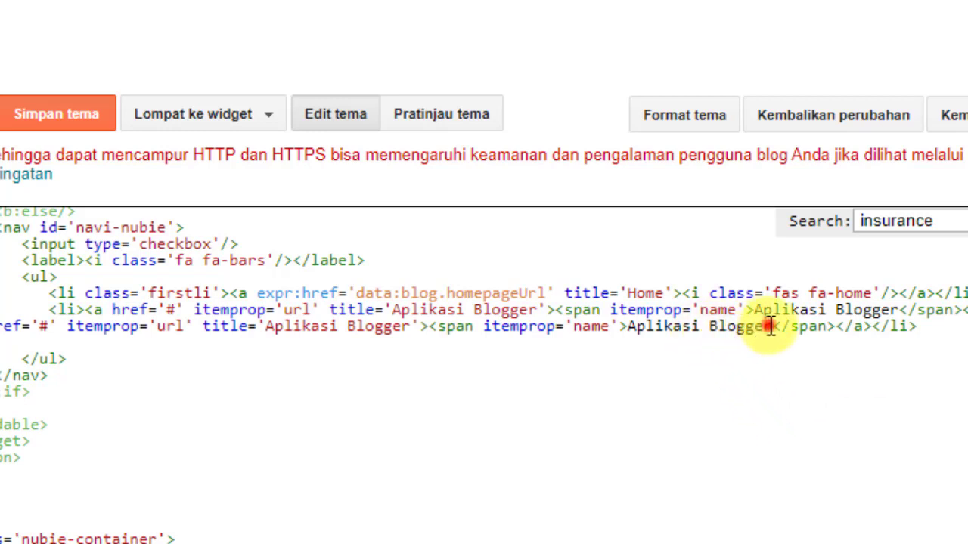
Change both the label and the title attribute of the duplicated menu item to "Download Aplikasi"
drag(768, 327, 629, 328)
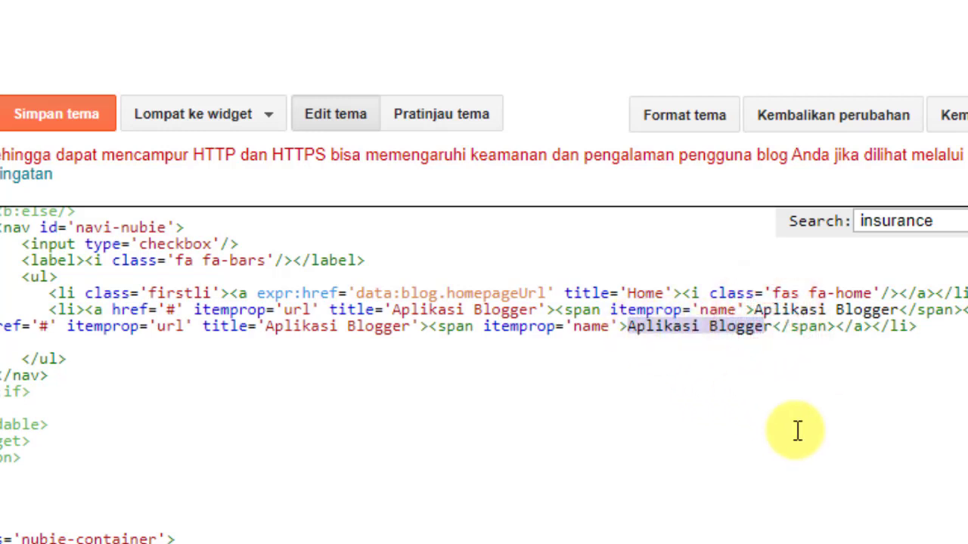
text(Down)
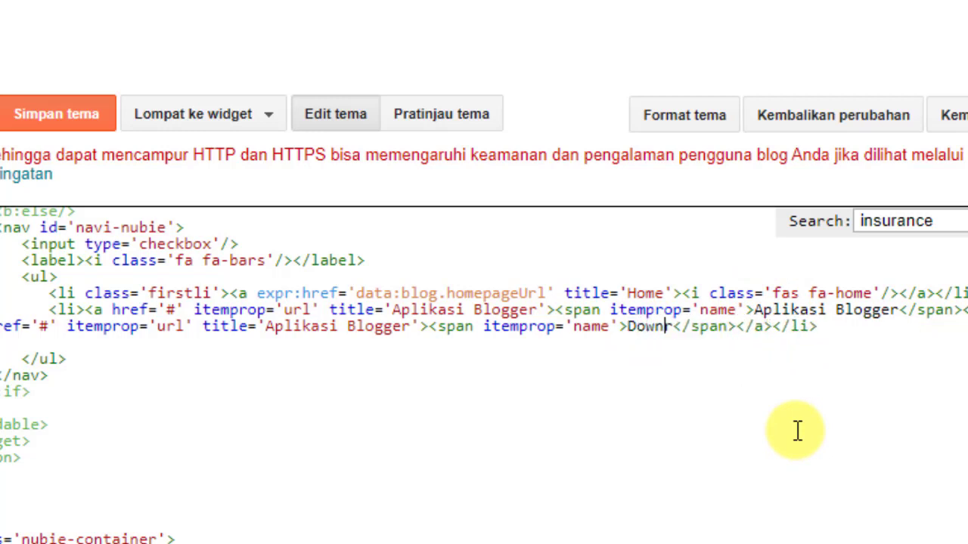
text(load A)
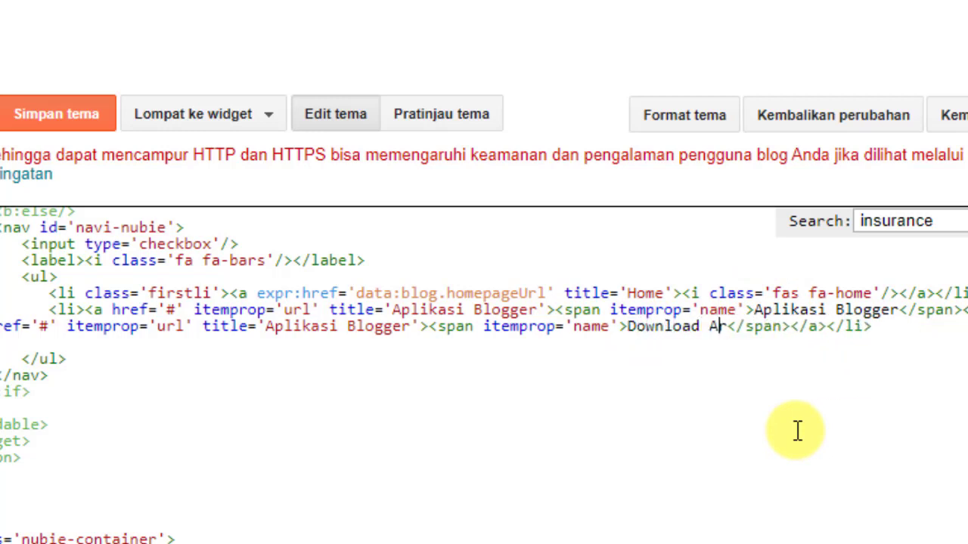
text(plikasi)
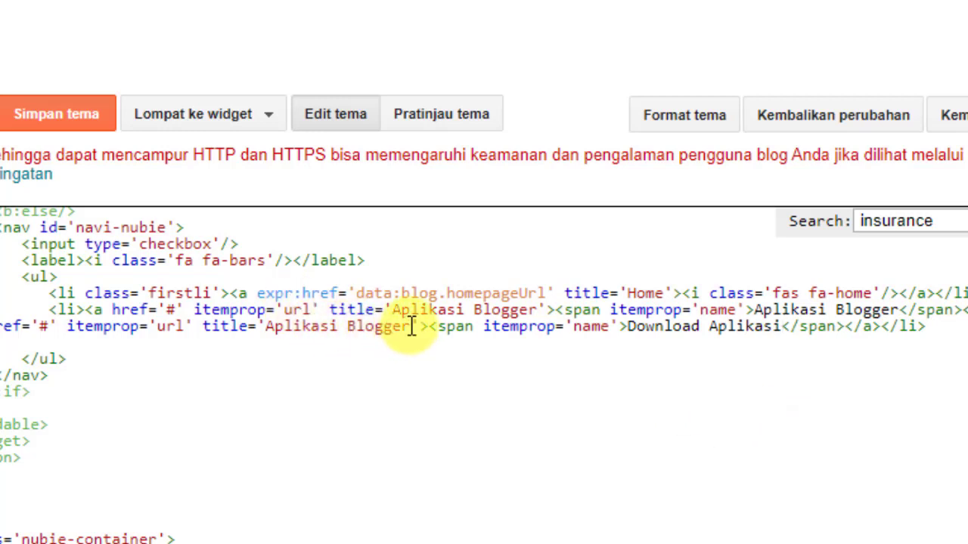
drag(411, 327, 266, 326)
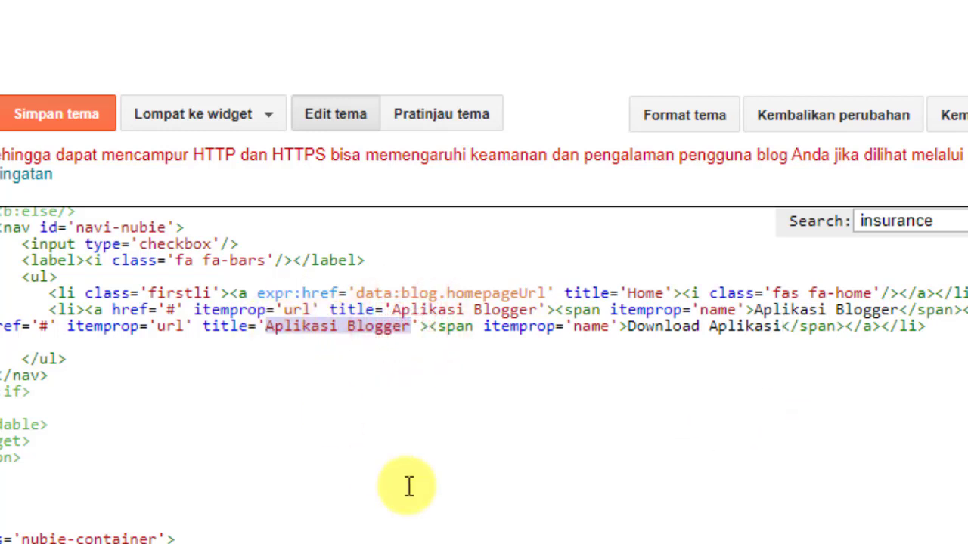
text(Downloa)
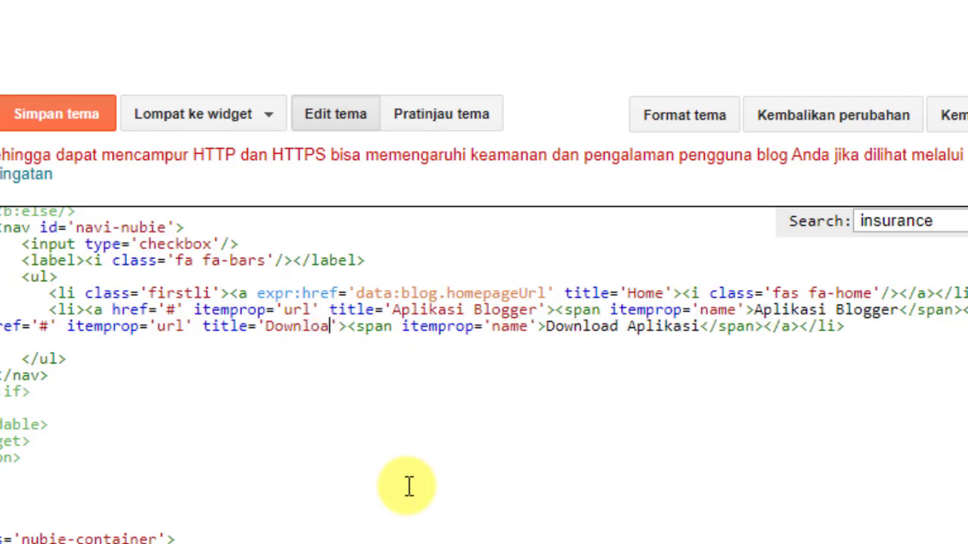
text(d APlikasi)
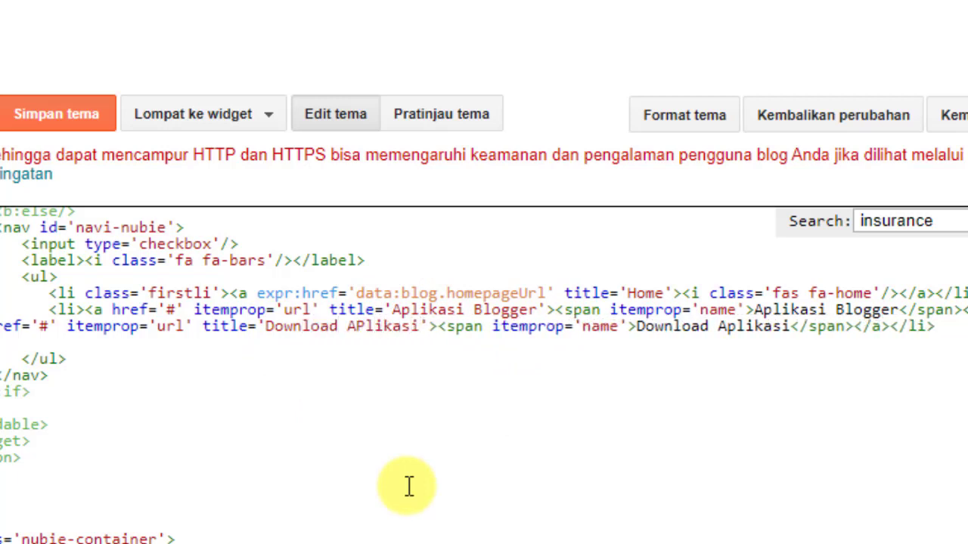
click(363, 326)
key(BackSpace)
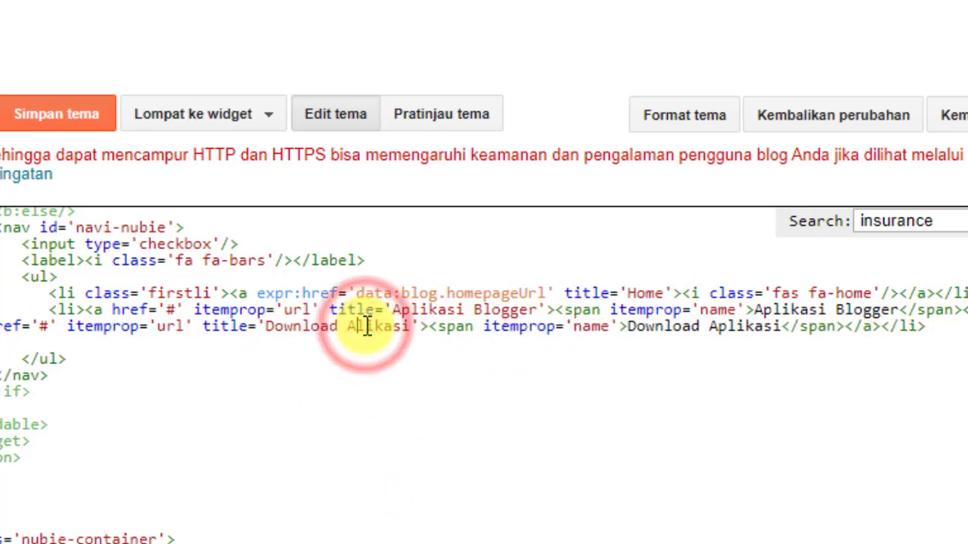
text(p)
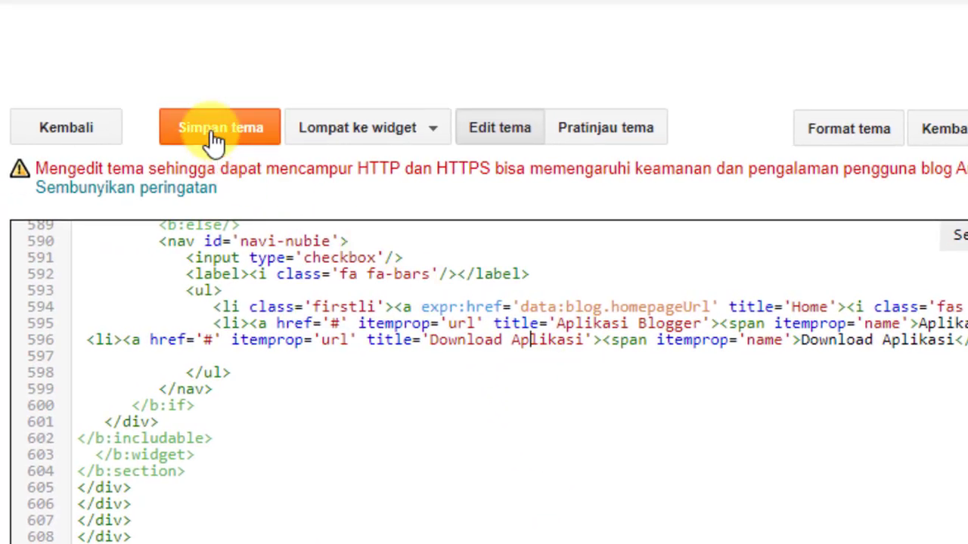
Save the theme and reload the demo post page to check the edited navigation menu
click(215, 140)
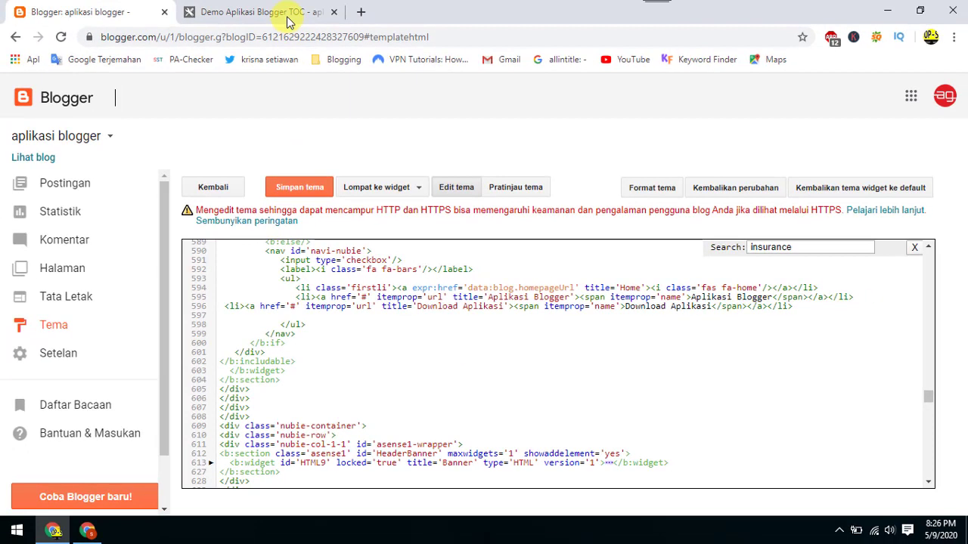
click(285, 13)
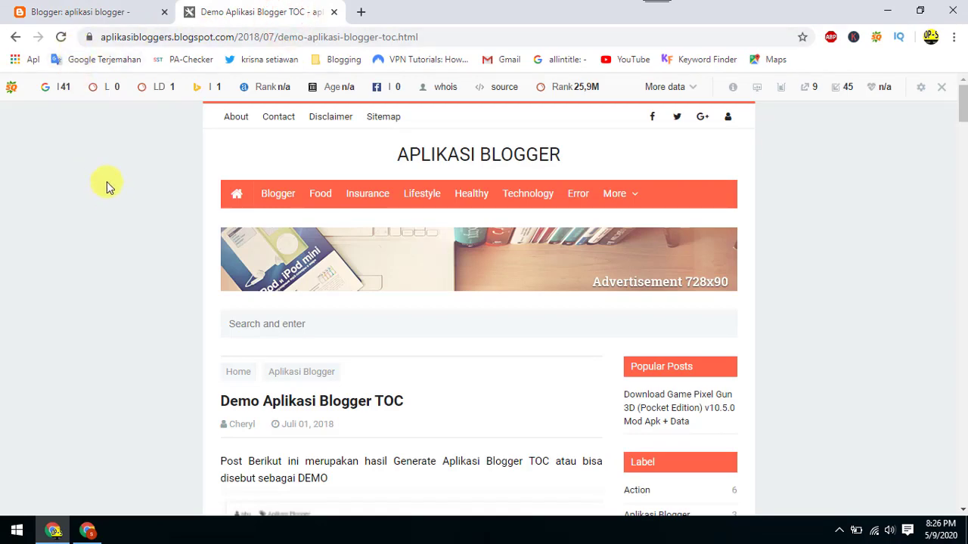
click(60, 36)
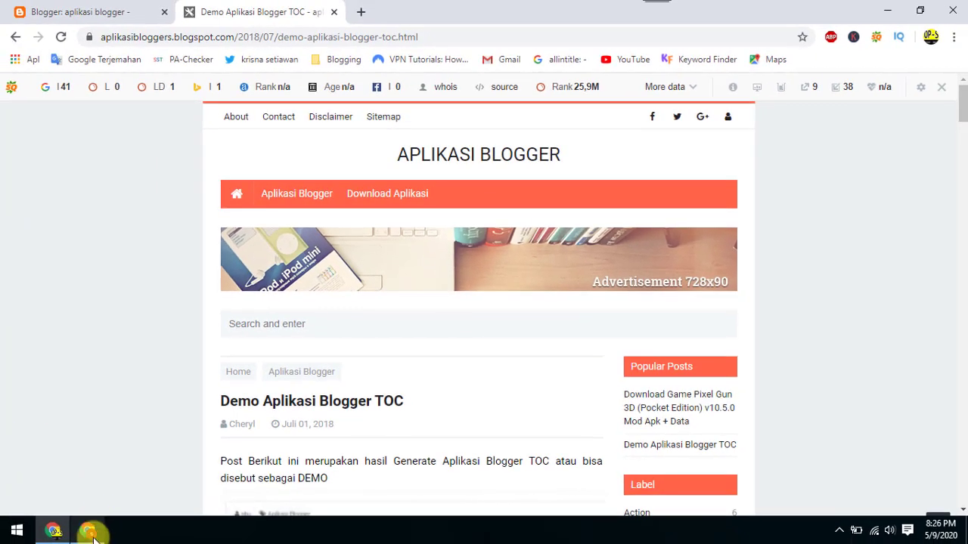
Switch to the browser window with the SD Negeri 2 Tamanagung blog and open its live site
click(89, 533)
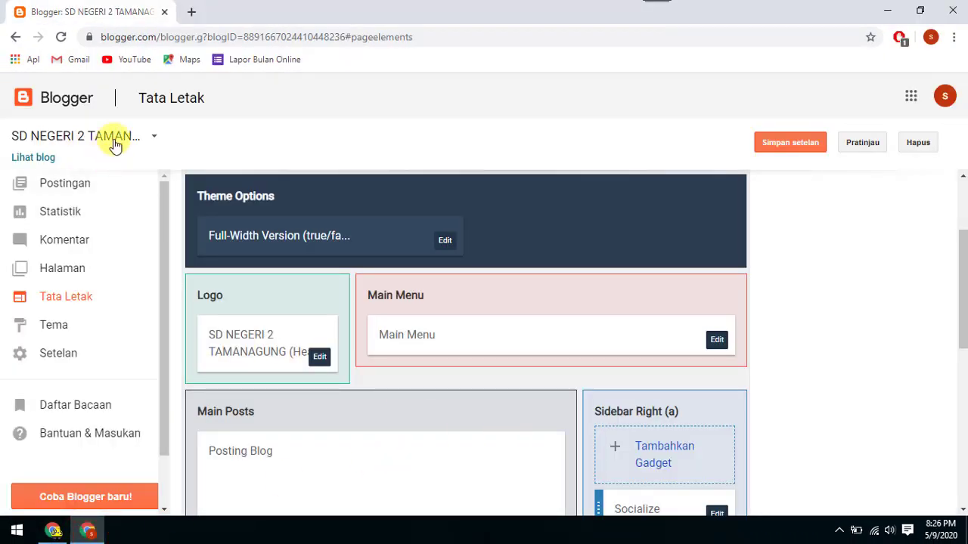
click(38, 161)
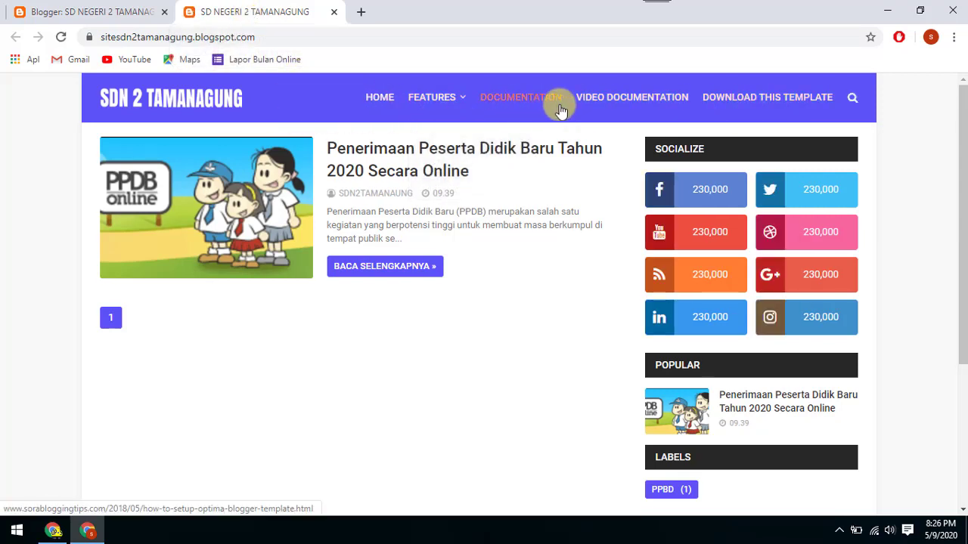
Open the HTML code of the school blog's theme for viewing
click(134, 14)
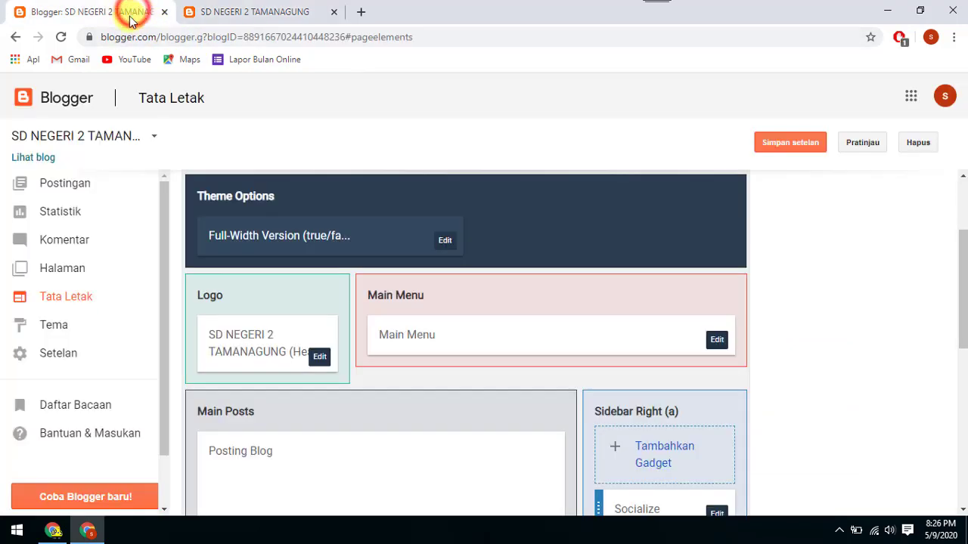
click(61, 331)
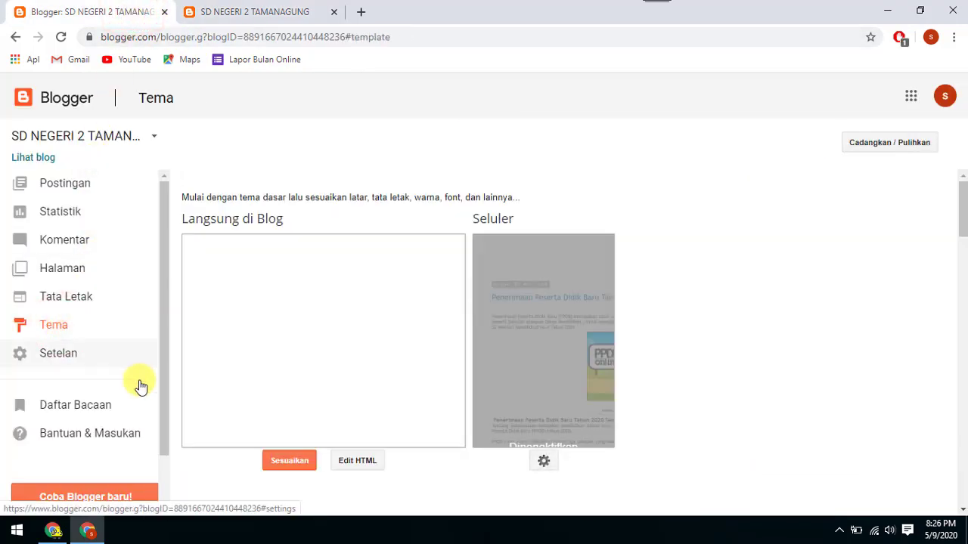
click(353, 462)
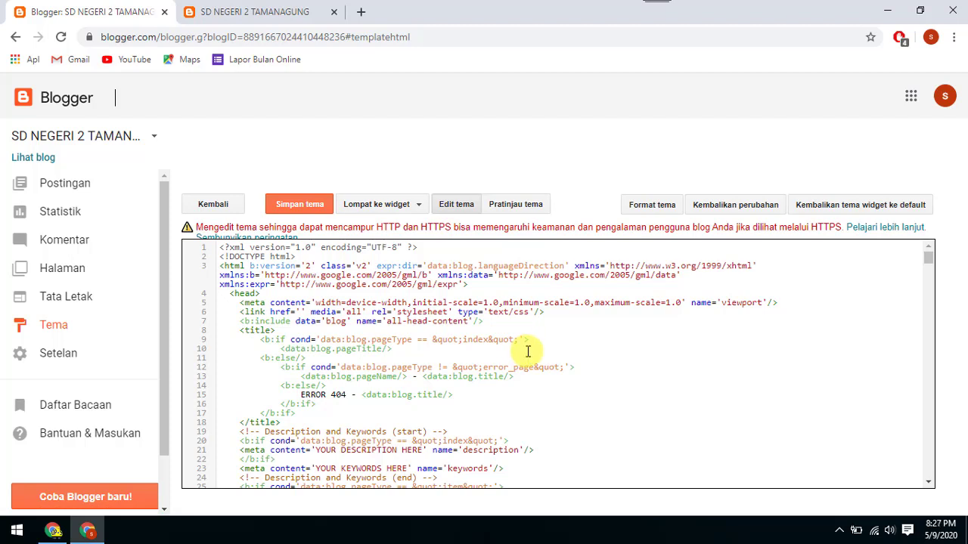
Open the Main Menu gadget's link settings from the school blog's layout, comparing with the menu on the live site
click(80, 299)
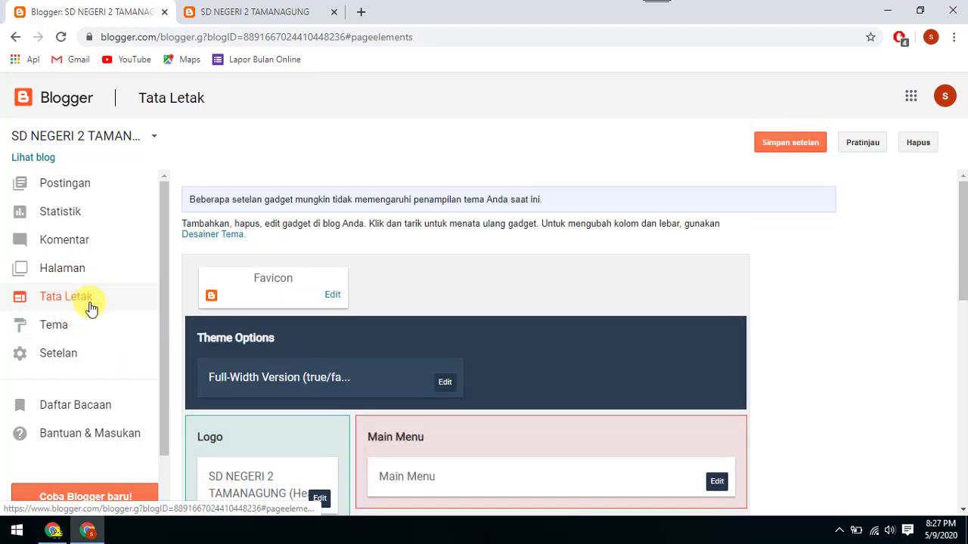
scroll(930, 274, down, 3)
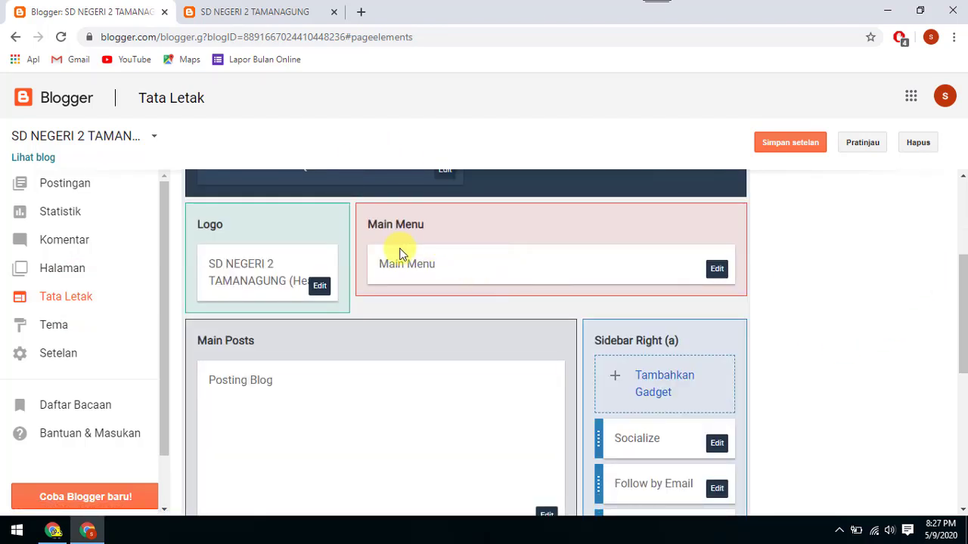
click(268, 15)
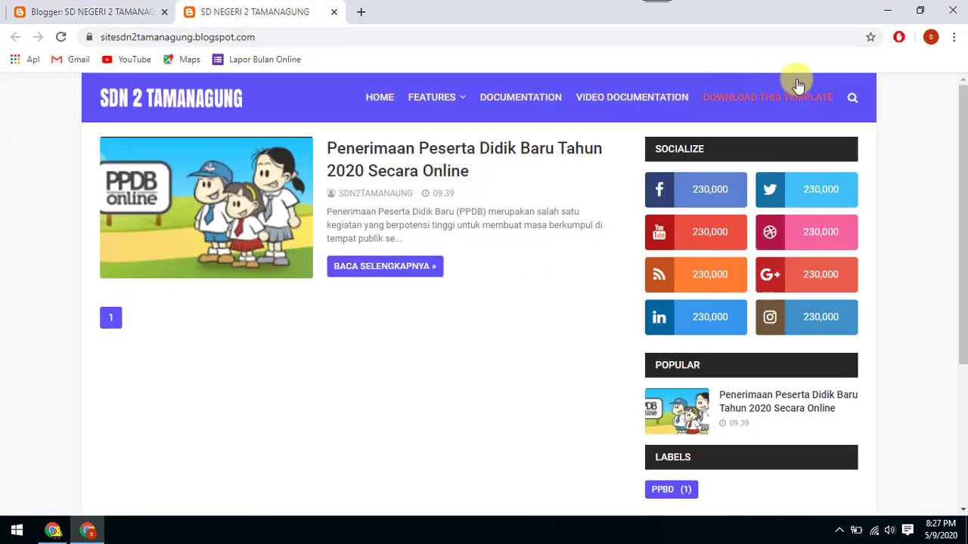
click(139, 14)
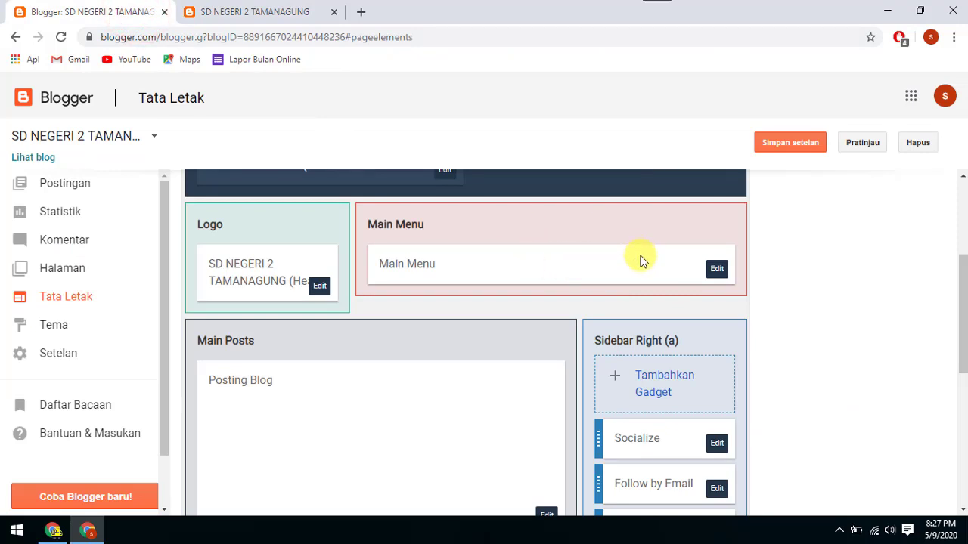
click(716, 272)
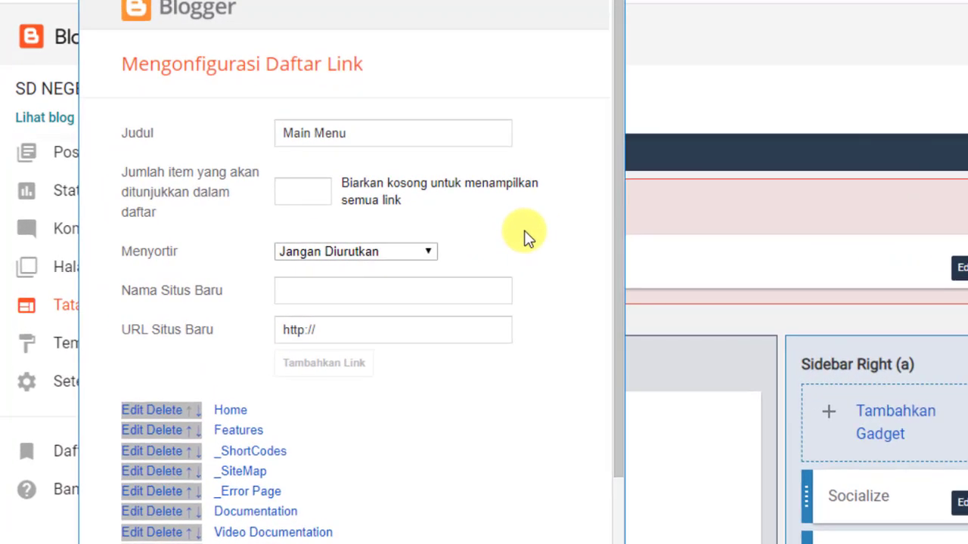
Delete the Download This Template, _Error Page, _SiteMap, _ShortCodes and Features links from the Main Menu link list
scroll(527, 238, down, 1)
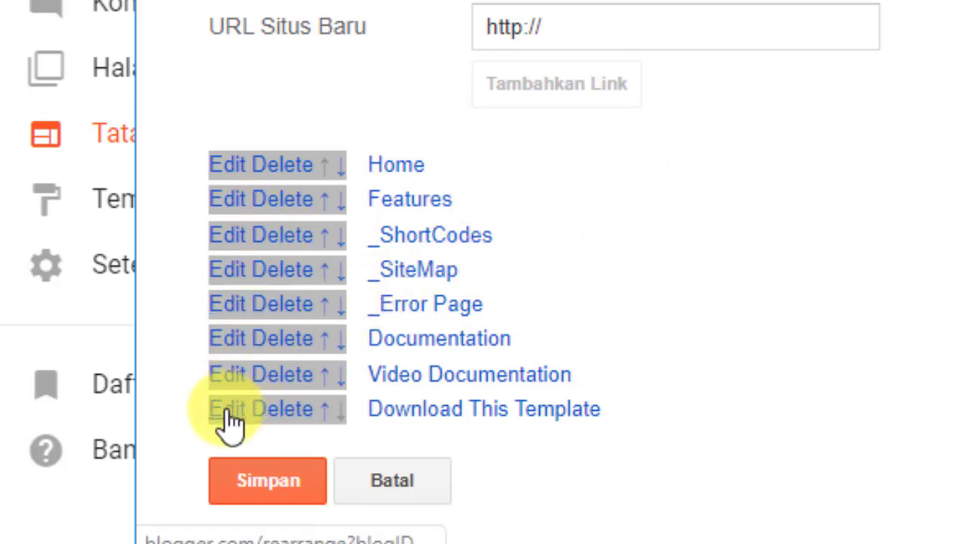
drag(227, 416, 312, 416)
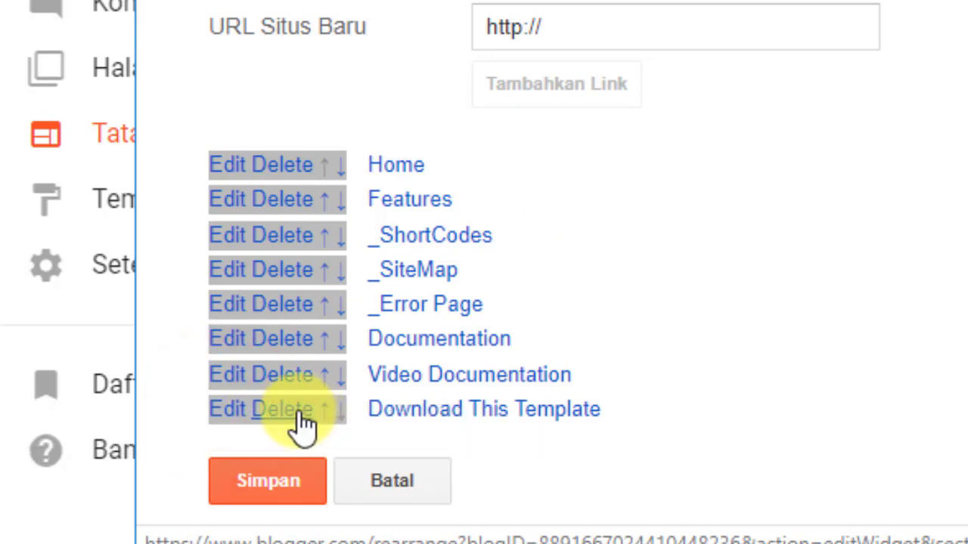
click(298, 412)
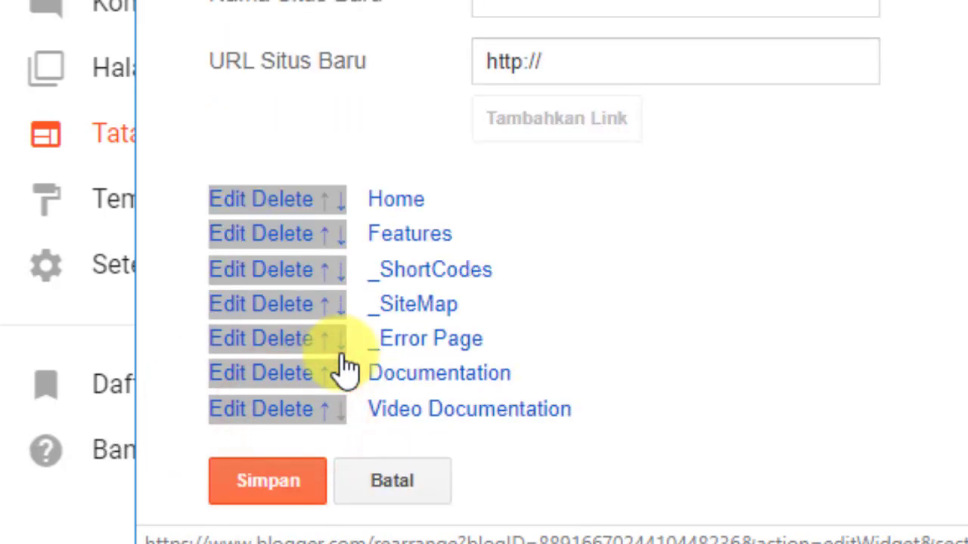
click(302, 339)
click(307, 351)
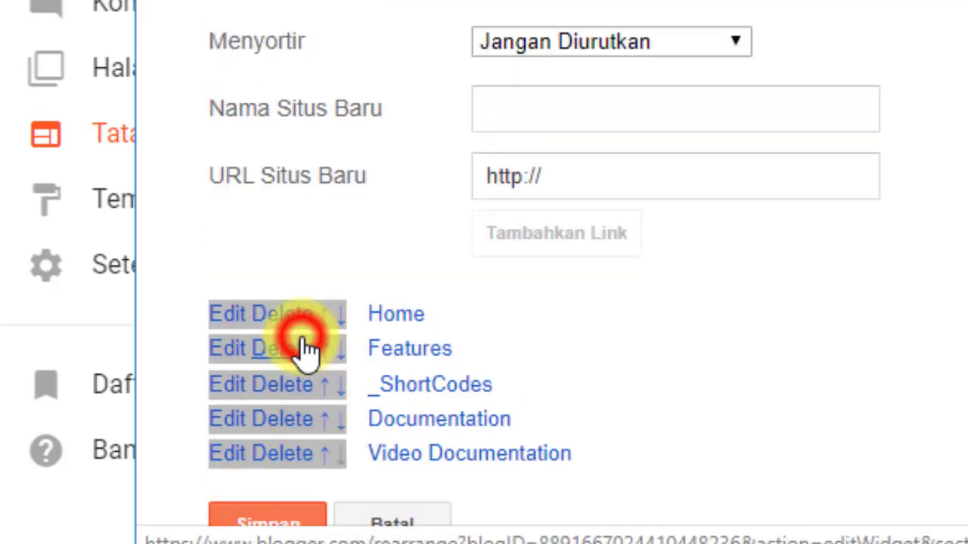
click(310, 349)
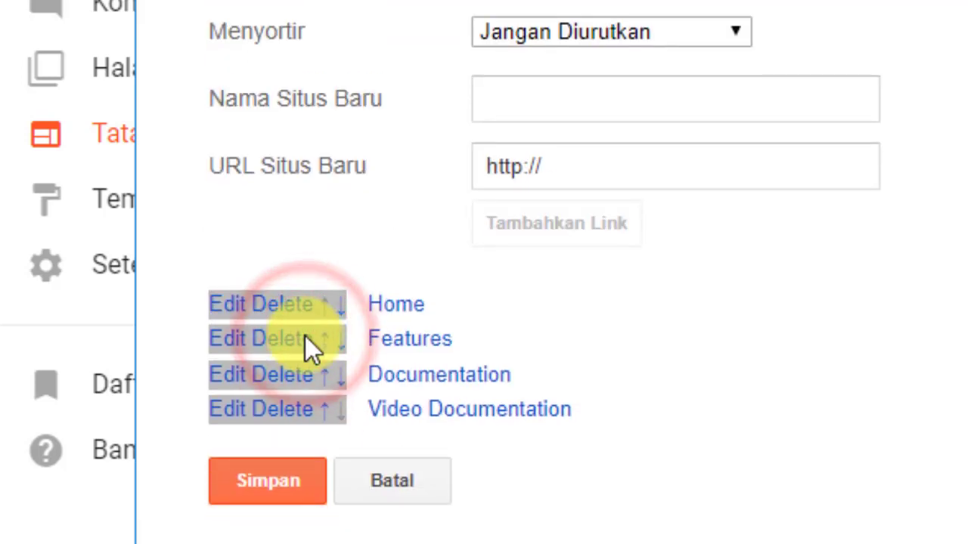
click(302, 350)
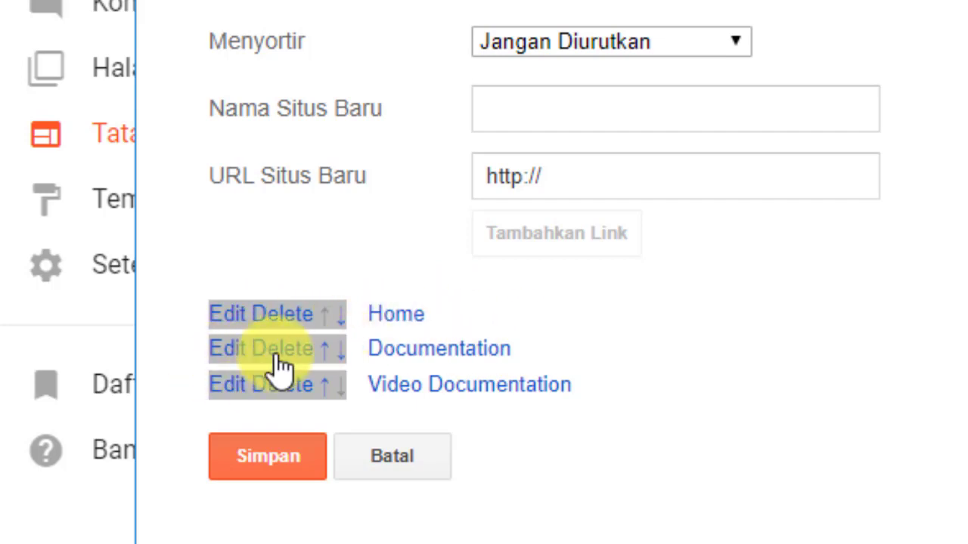
Rename the Documentation link in the Main Menu to "Profil Sekolah" and save the entry
click(234, 354)
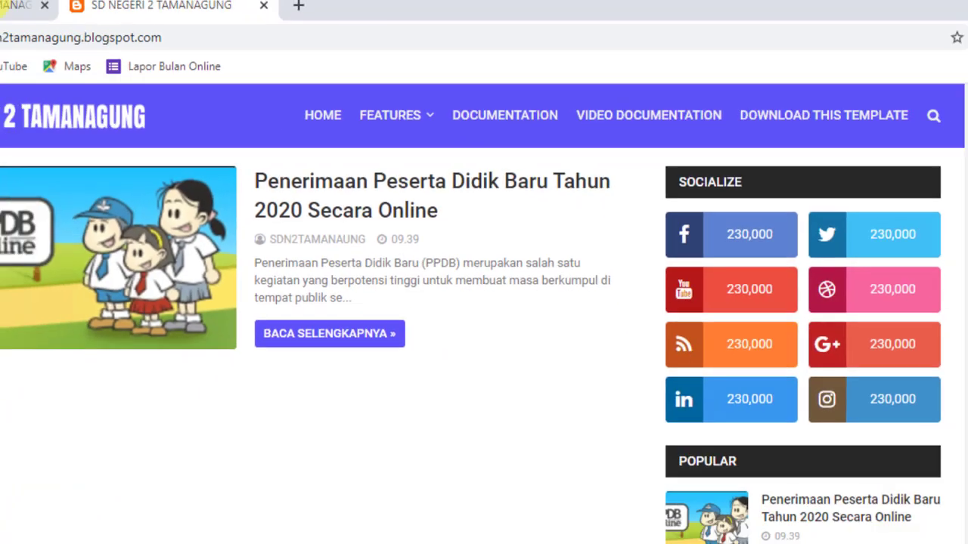
click(122, 11)
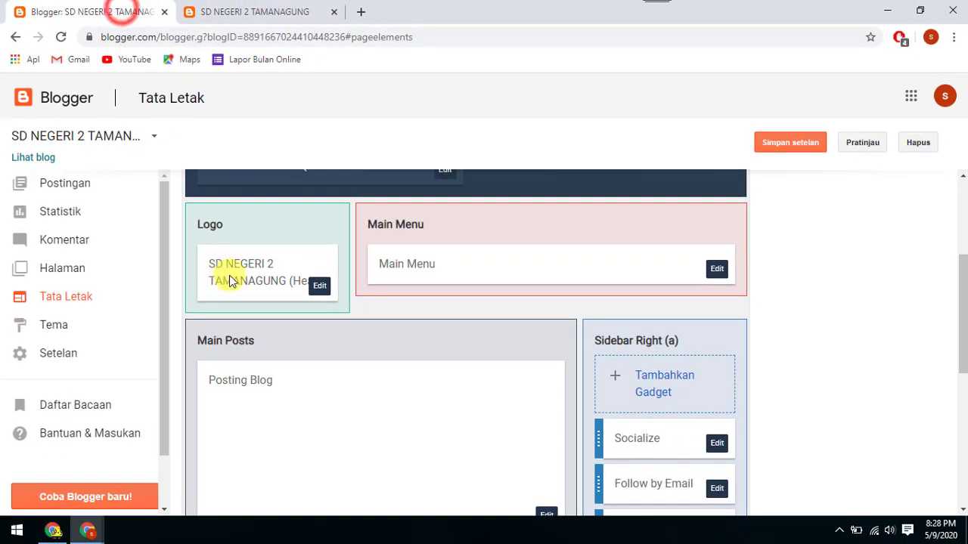
mouse_move(88, 530)
click(203, 468)
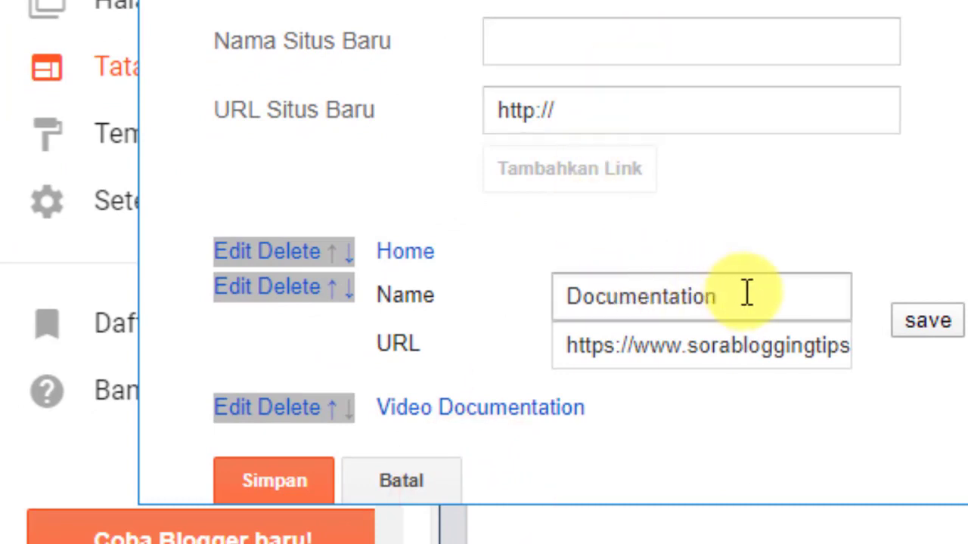
drag(746, 294, 551, 292)
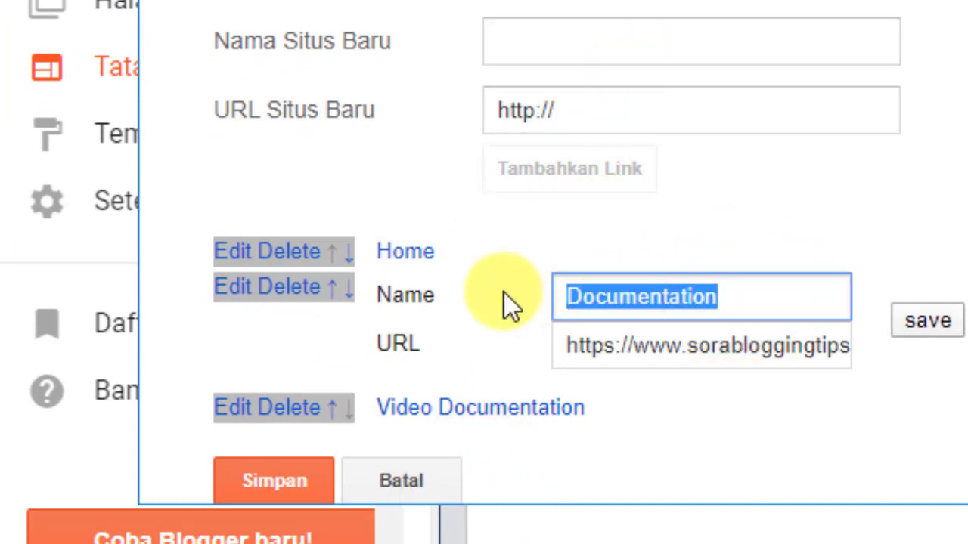
text(Profil Sekolah)
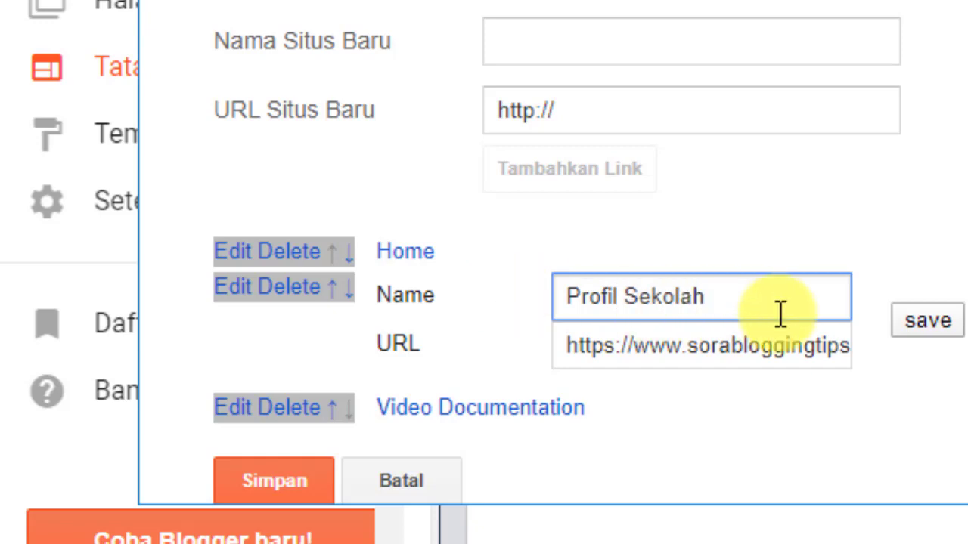
click(928, 325)
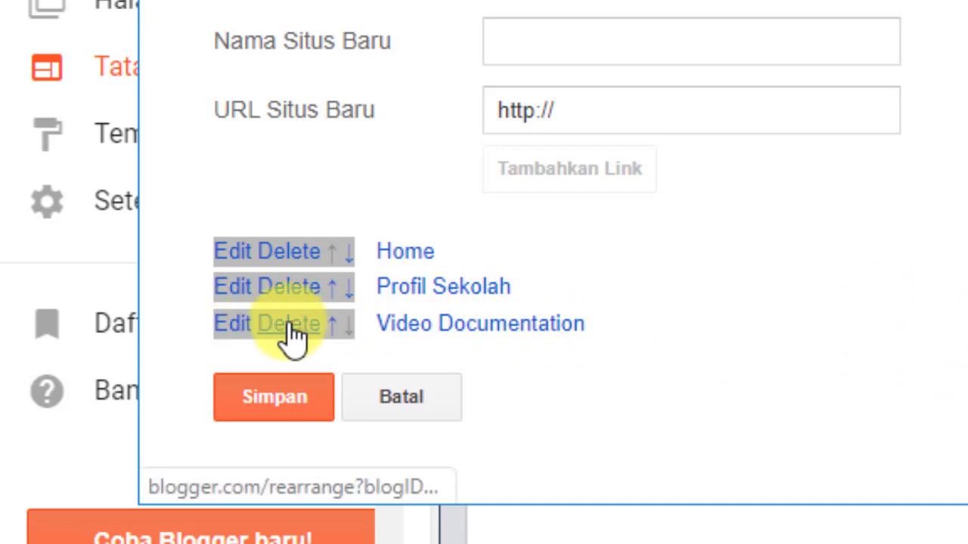
Rename the Video Documentation link in the Main Menu to "Formulir PPDB", clear its URL and save the entry
click(235, 329)
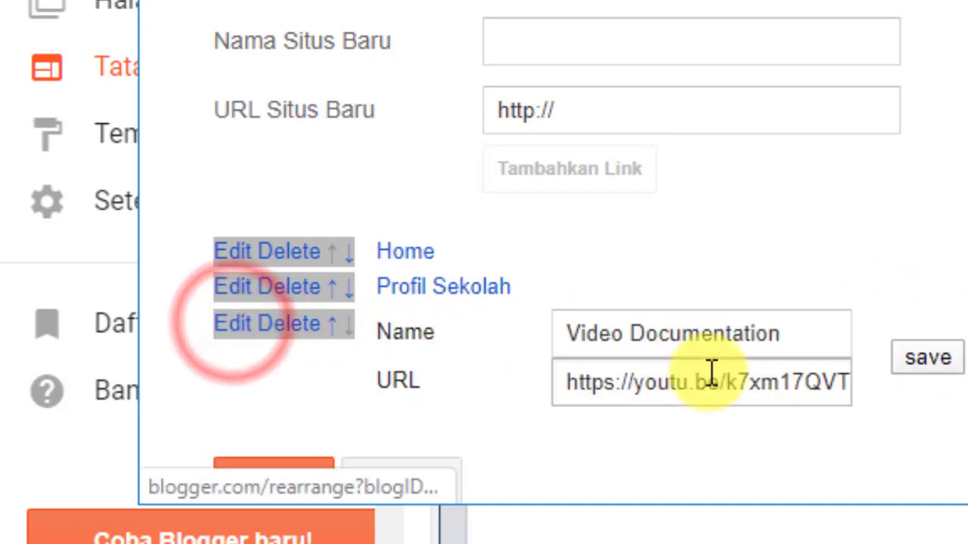
drag(815, 337, 510, 348)
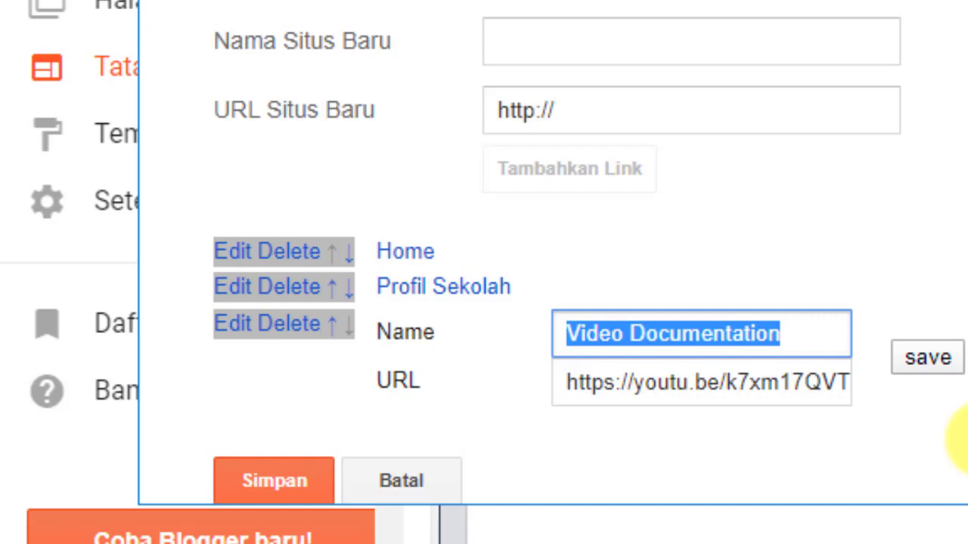
text(Fo)
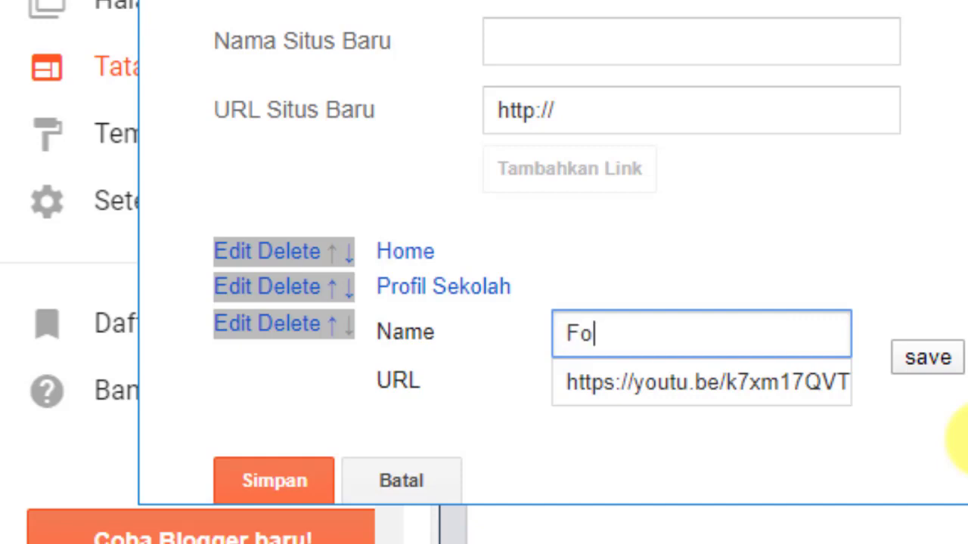
text(rmulir PPDB)
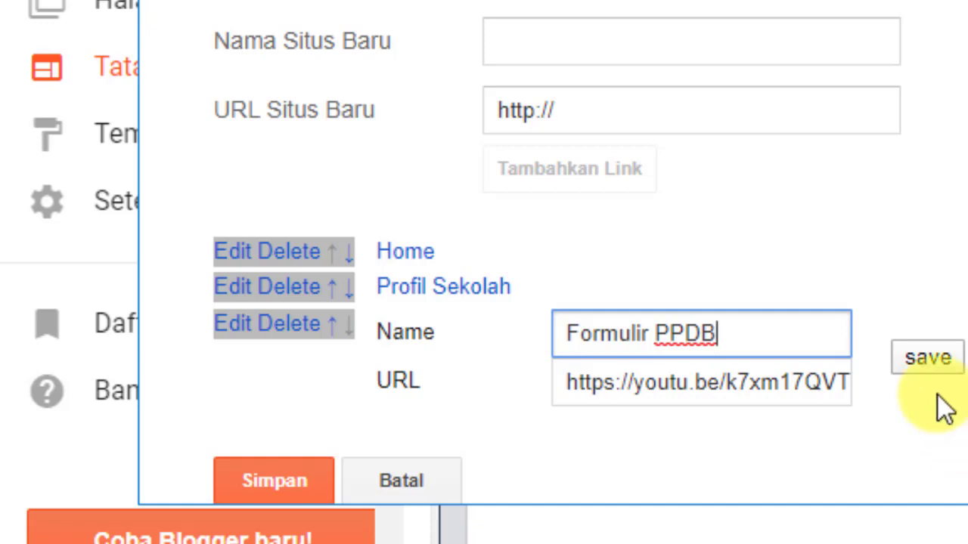
click(570, 389)
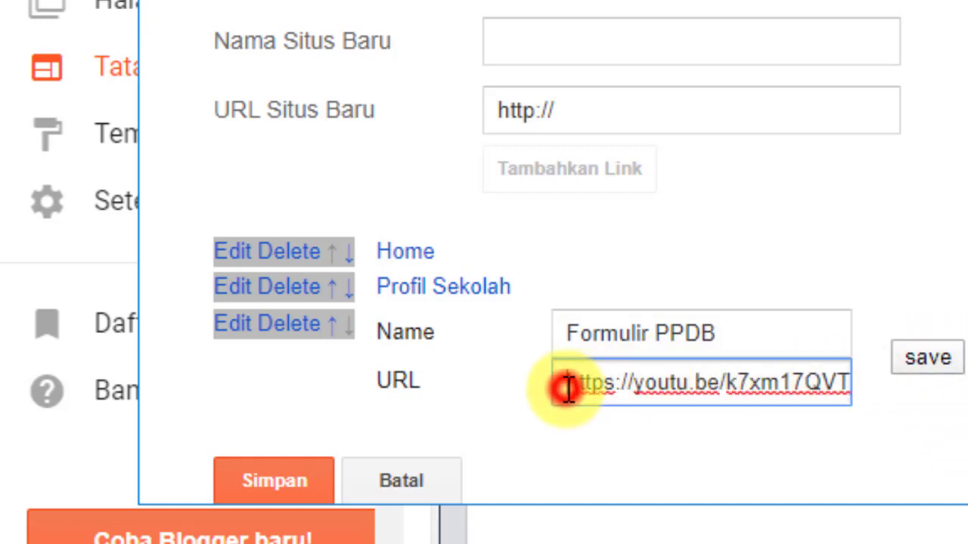
key(ctrl+a)
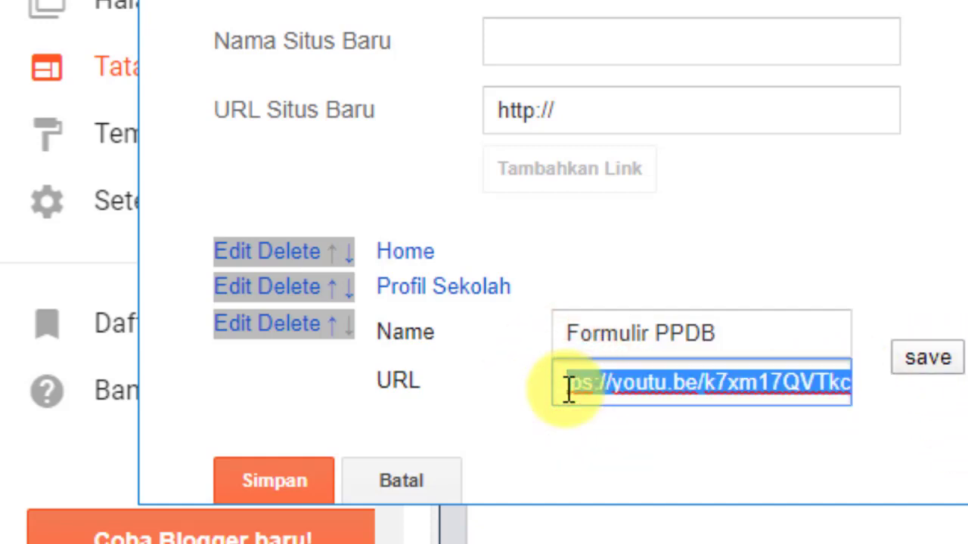
key(BackSpace)
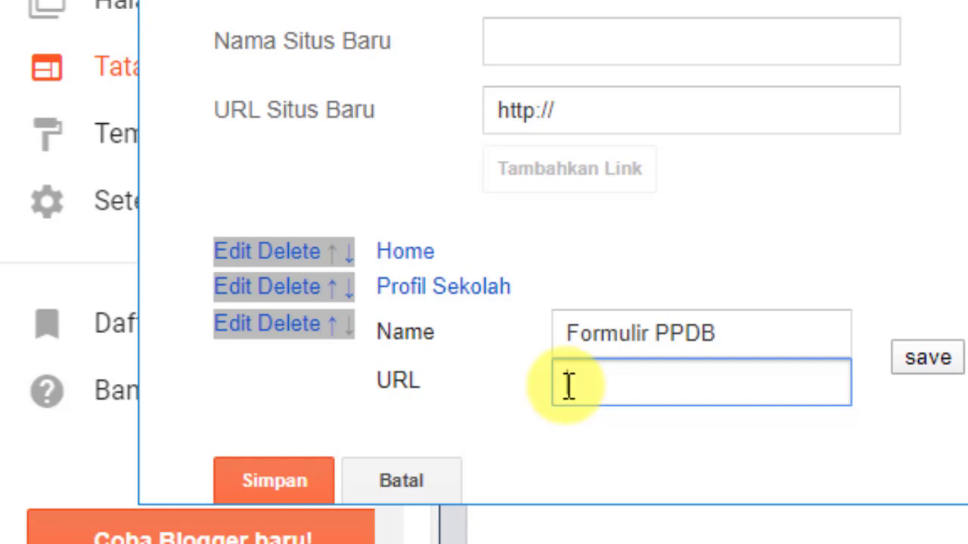
click(921, 356)
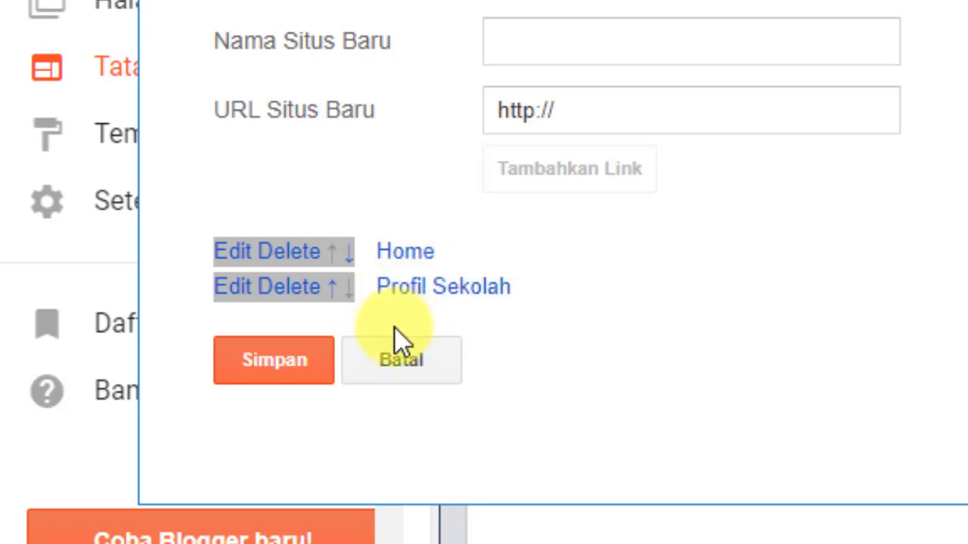
click(627, 111)
click(597, 37)
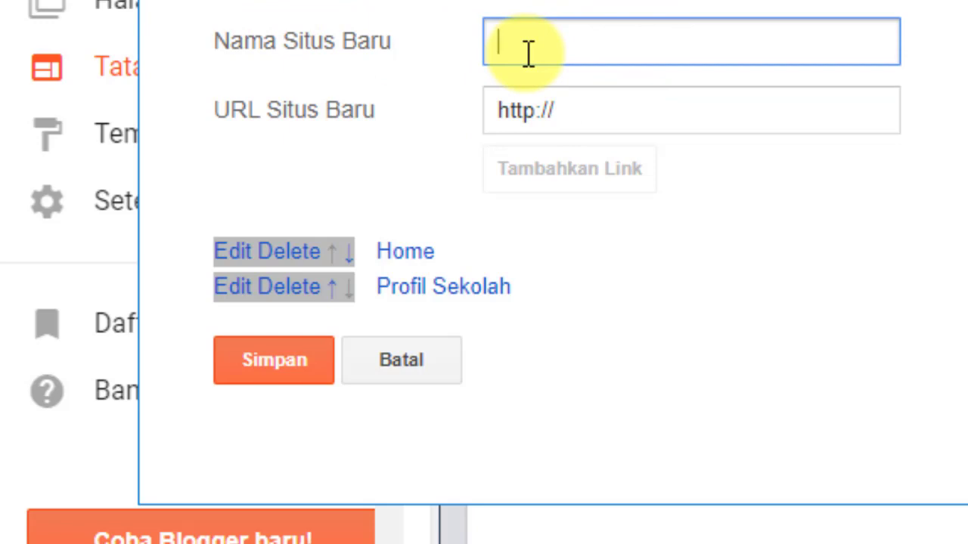
text(Formulor)
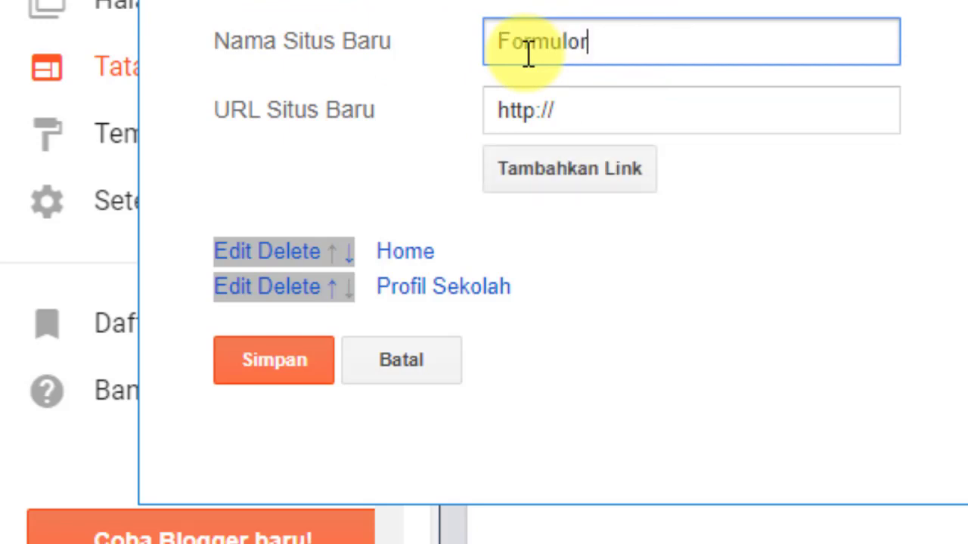
key(BackSpace)
key(BackSpace)
text(ir PPDB)
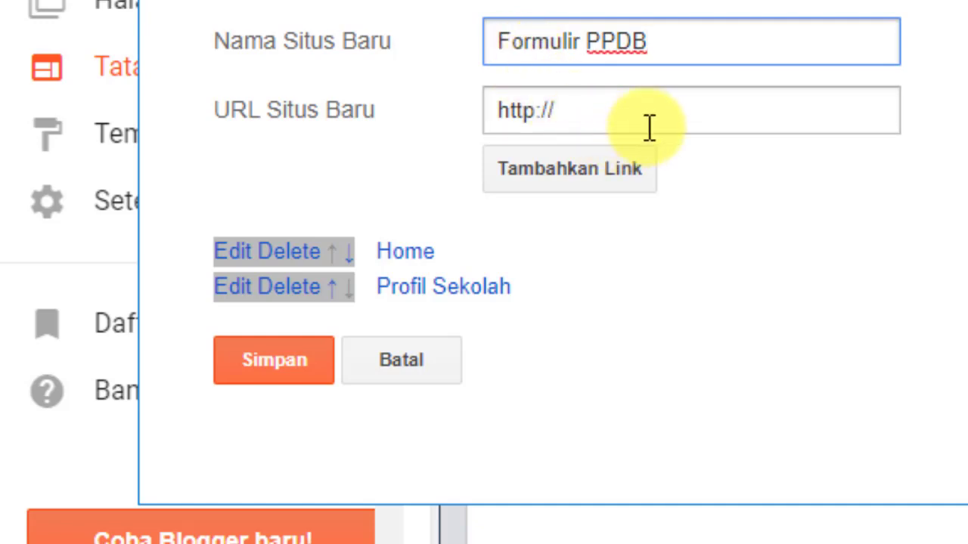
click(567, 167)
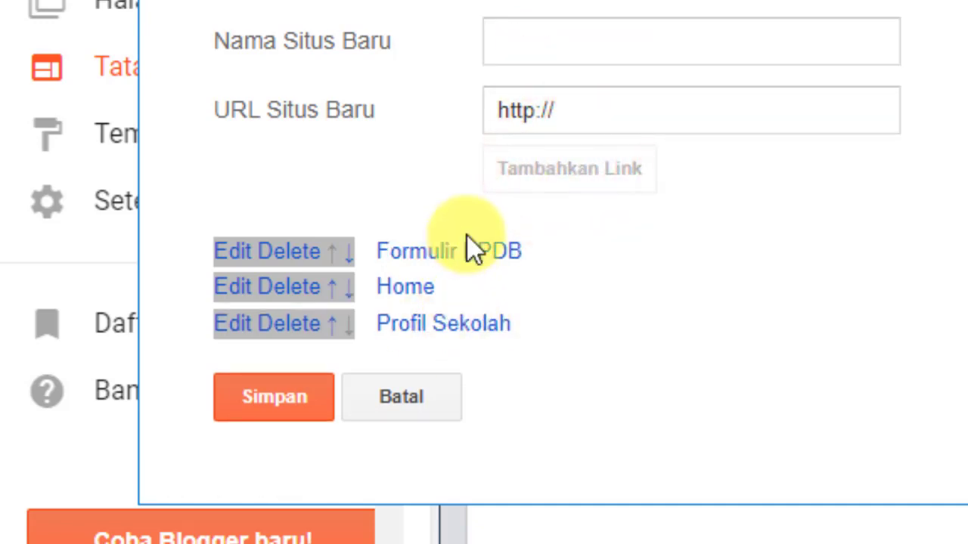
Reorder the Main Menu links to Home, Profil Sekolah, Formulir PPDB and save the gadget
click(352, 265)
click(352, 264)
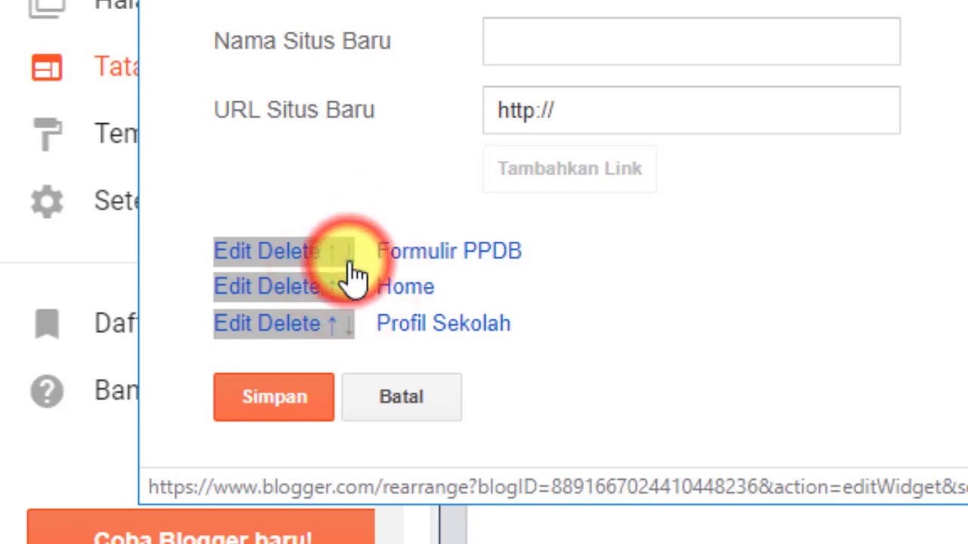
click(352, 265)
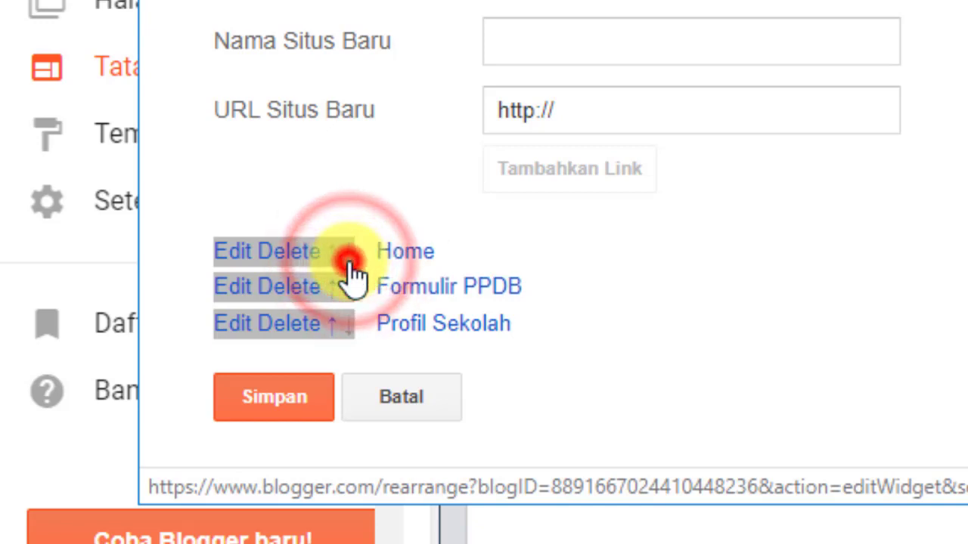
click(352, 264)
click(351, 263)
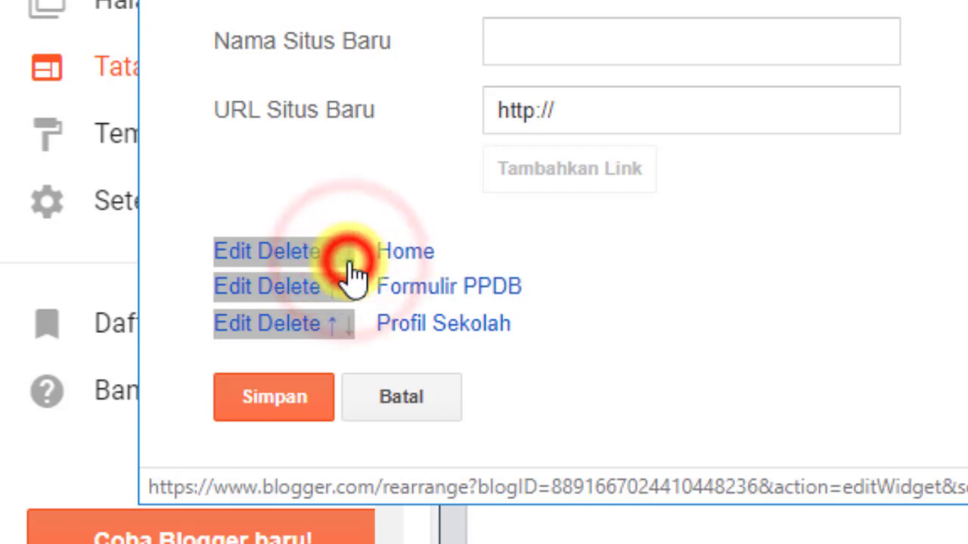
click(330, 318)
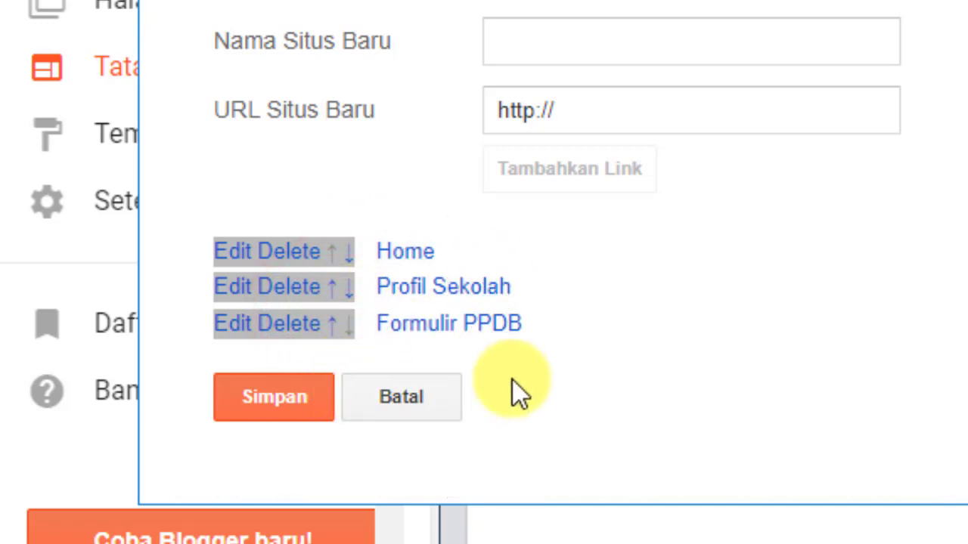
click(288, 390)
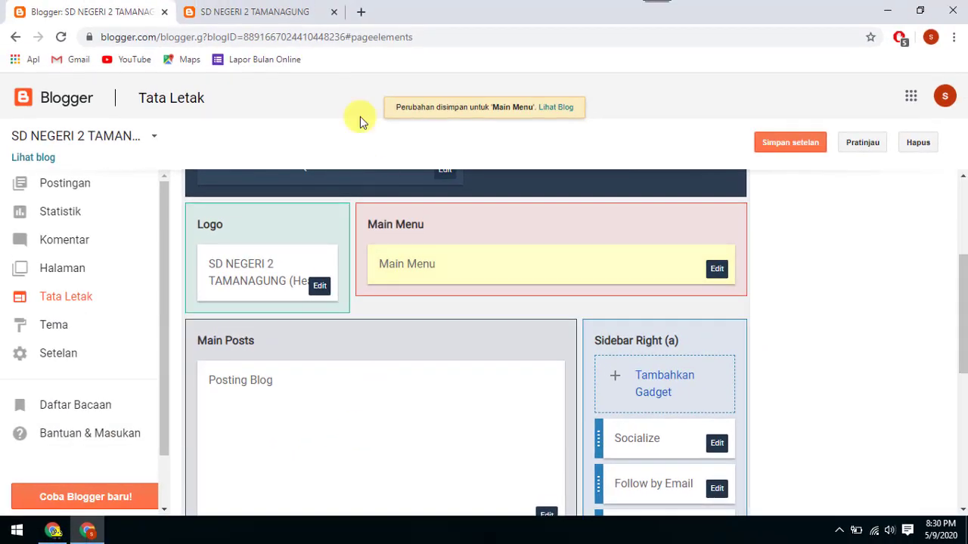
Reload the live school site to check its menu, try the Formulir PPDB link and return to the homepage
click(283, 11)
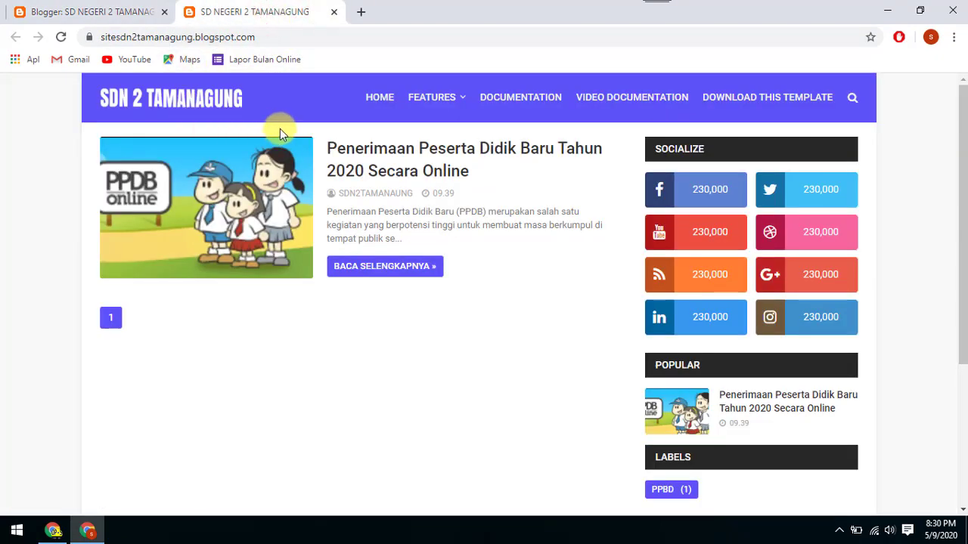
click(61, 37)
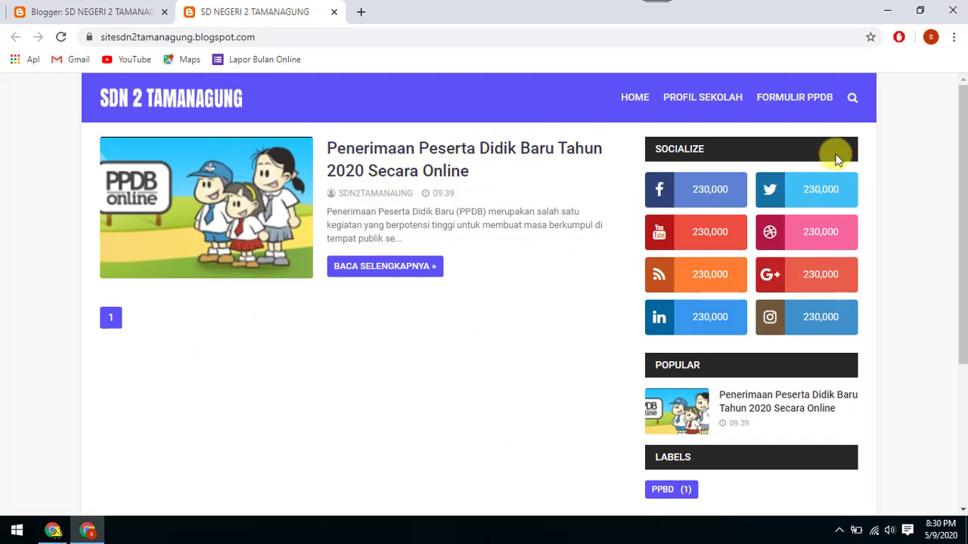
click(797, 98)
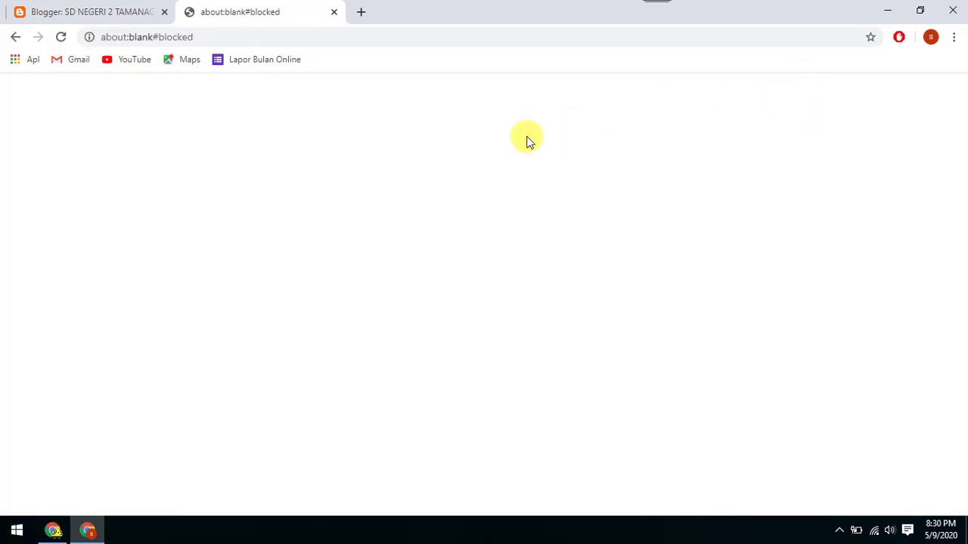
click(15, 36)
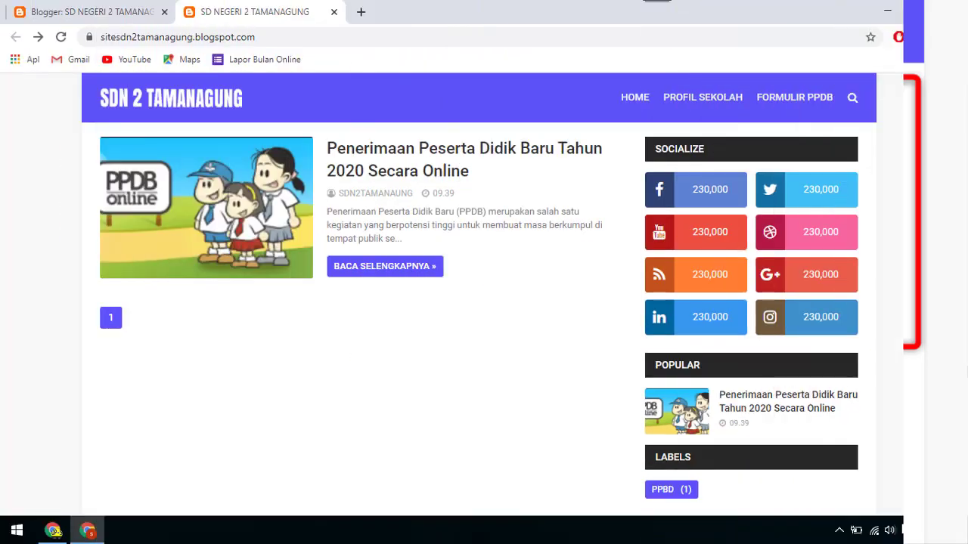
scroll(929, 281, down, 2)
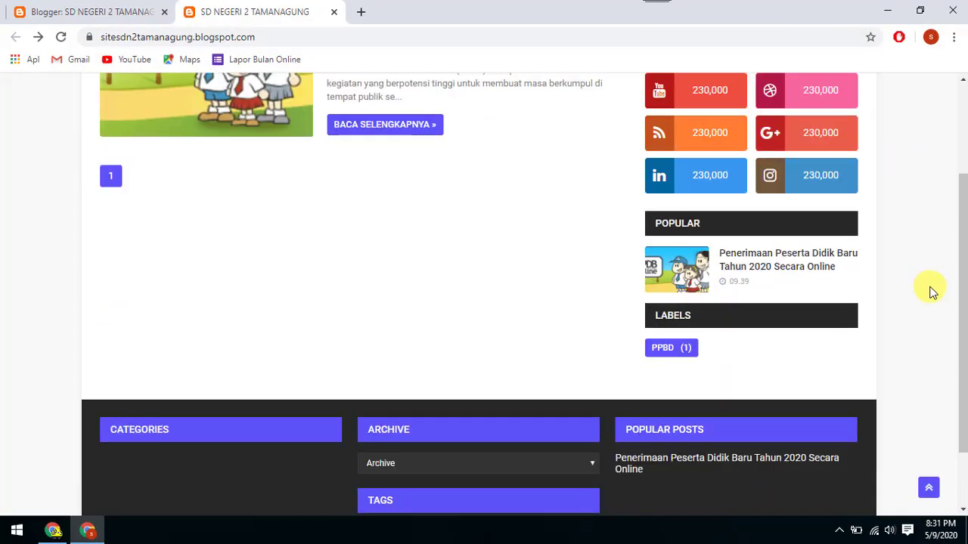
scroll(932, 291, up, 1)
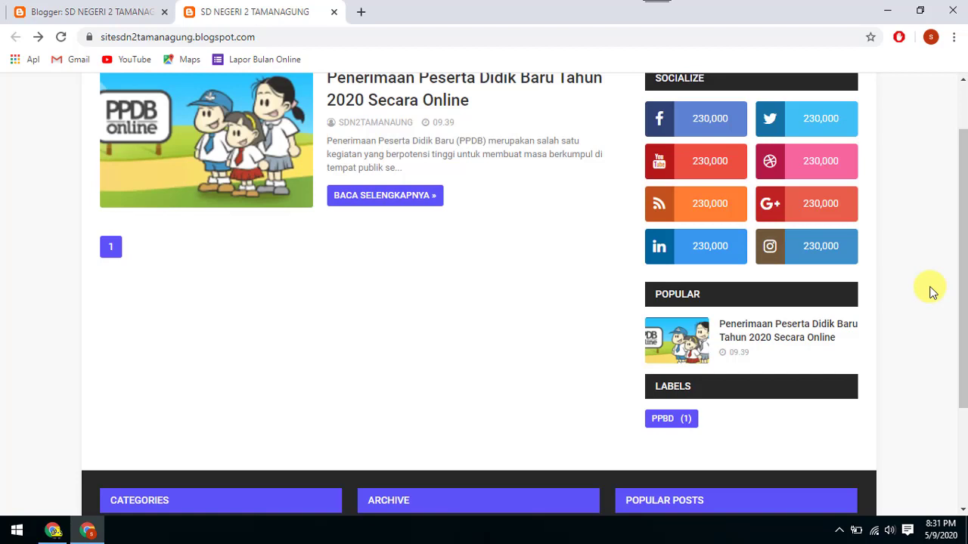
scroll(932, 292, up, 1)
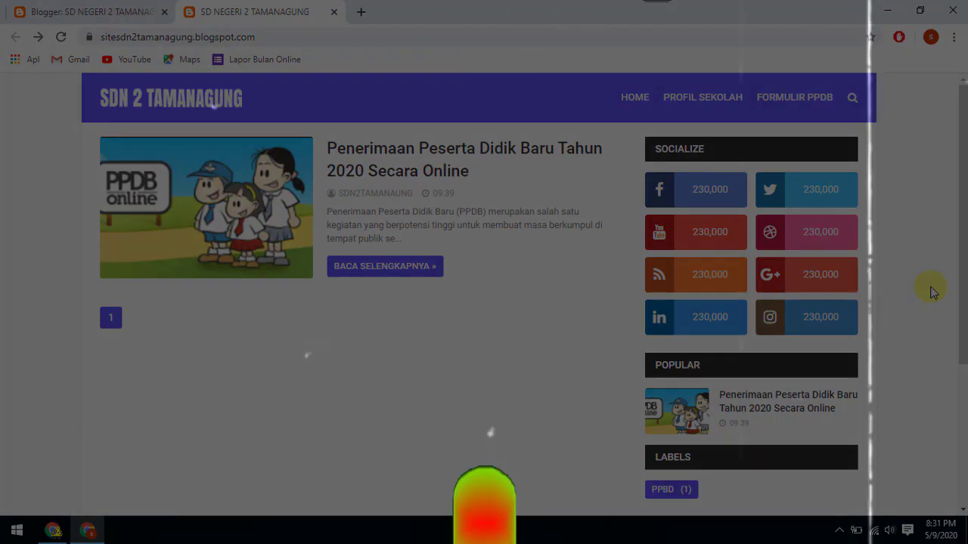